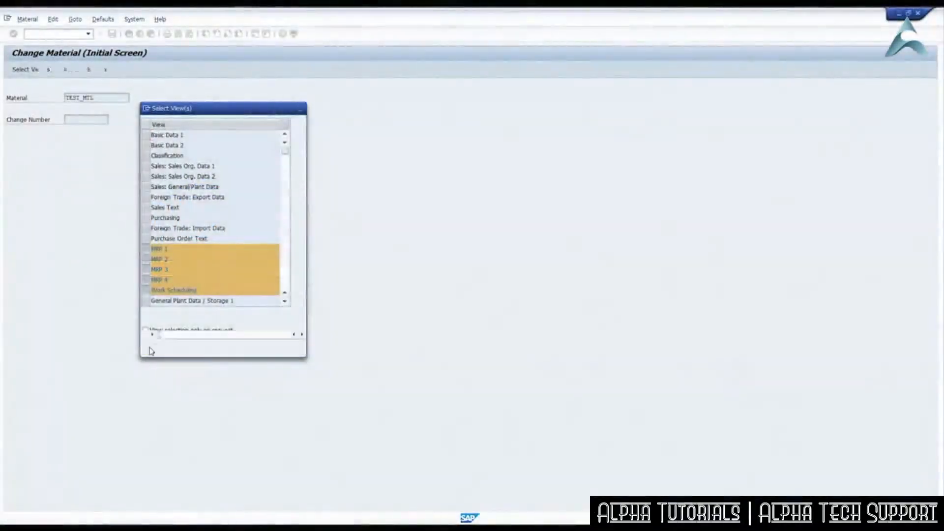
# Open the MRP 3 view of material TEST_MTL for plant 0001.
pyautogui.click(149, 348)
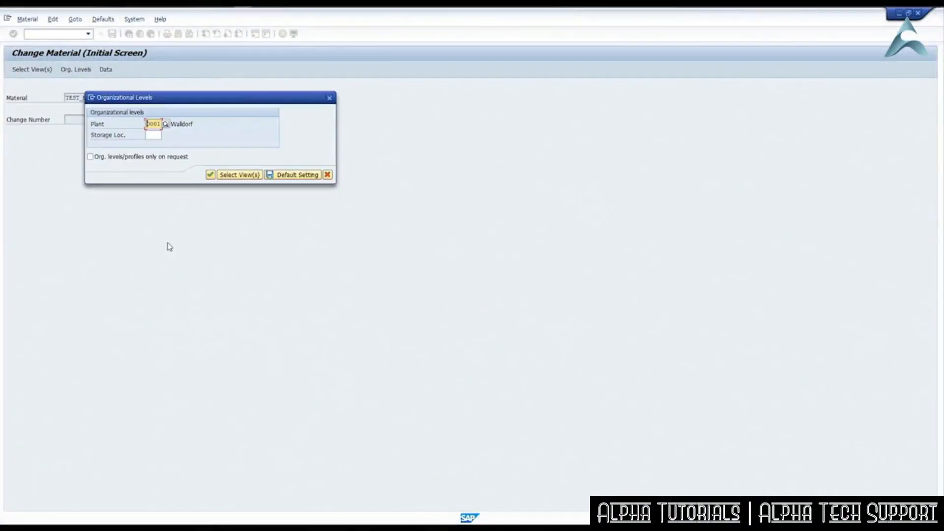
pyautogui.press('Return')
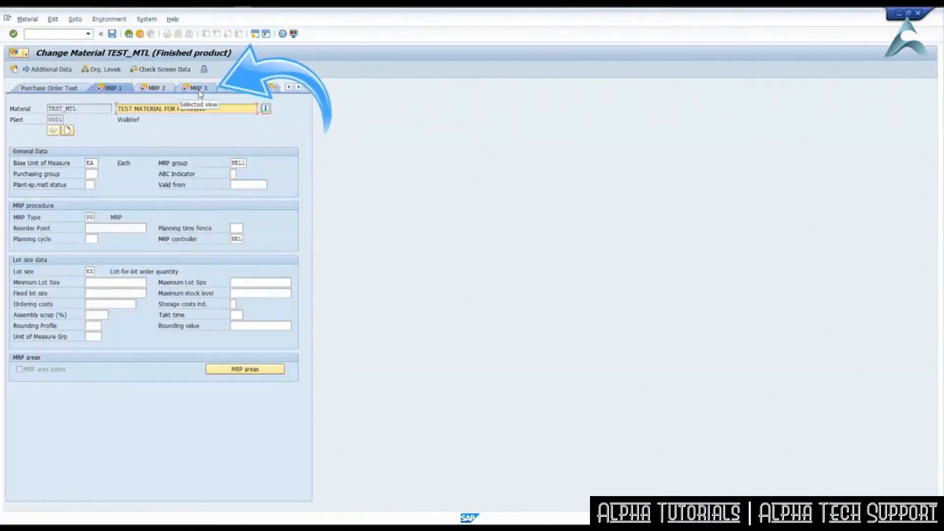
pyautogui.click(197, 89)
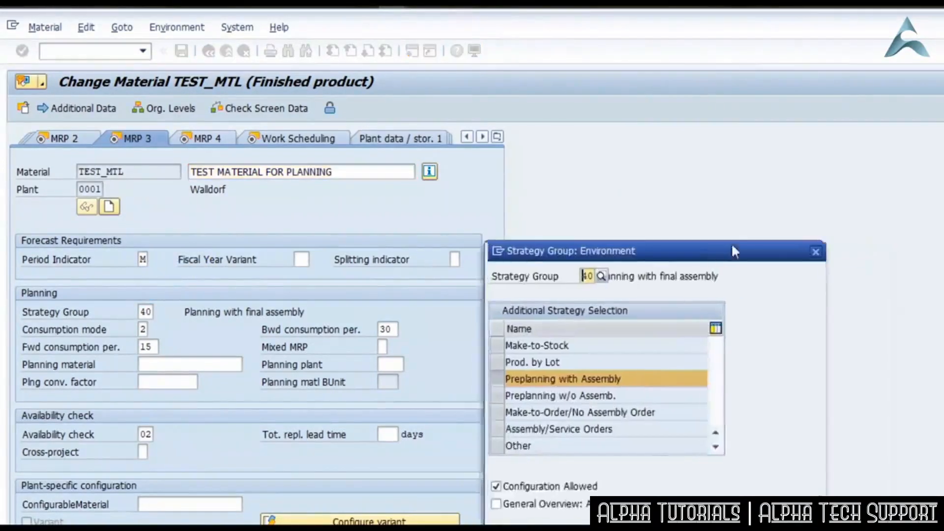
# Review the strategy group selection environment and choose consumption mode 2, Backward/forward consumption, for TEST_MTL.
pyautogui.moveTo(714, 254); pyautogui.dragTo(749, 243)
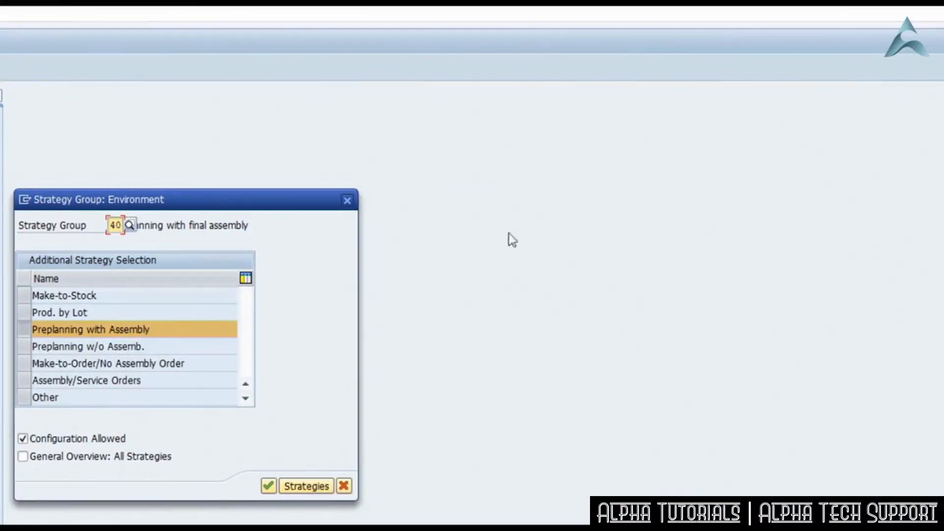
pyautogui.click(129, 227)
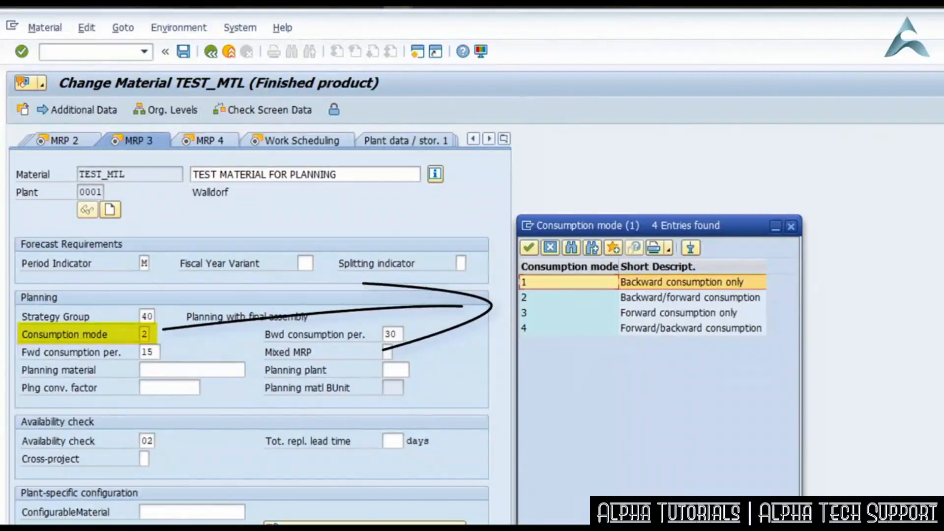
pyautogui.click(690, 297)
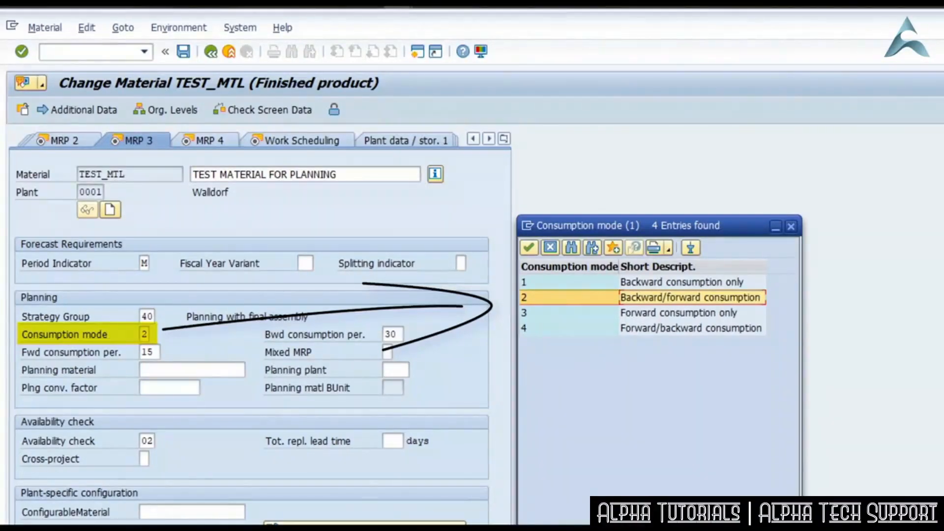
pyautogui.doubleClick(759, 297)
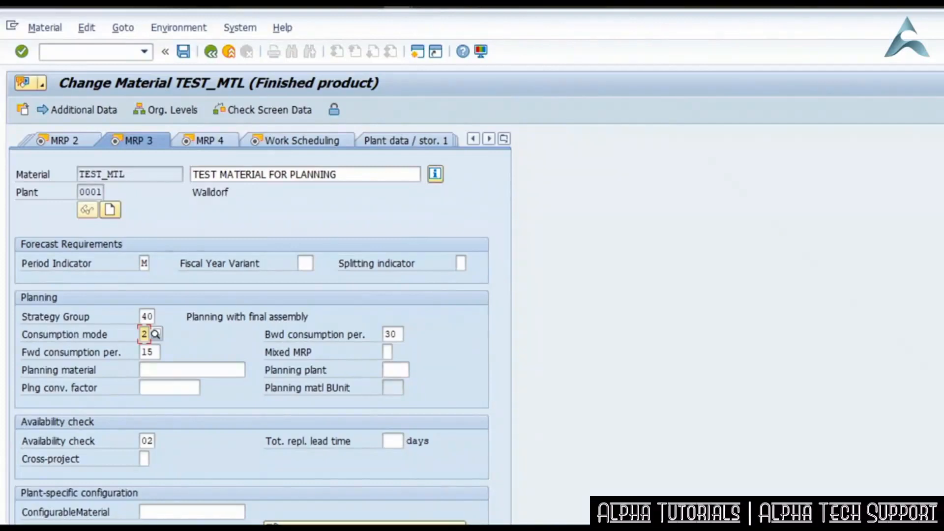
# Check the backward and forward consumption periods of TEST_MTL and save the material.
pyautogui.click(334, 338)
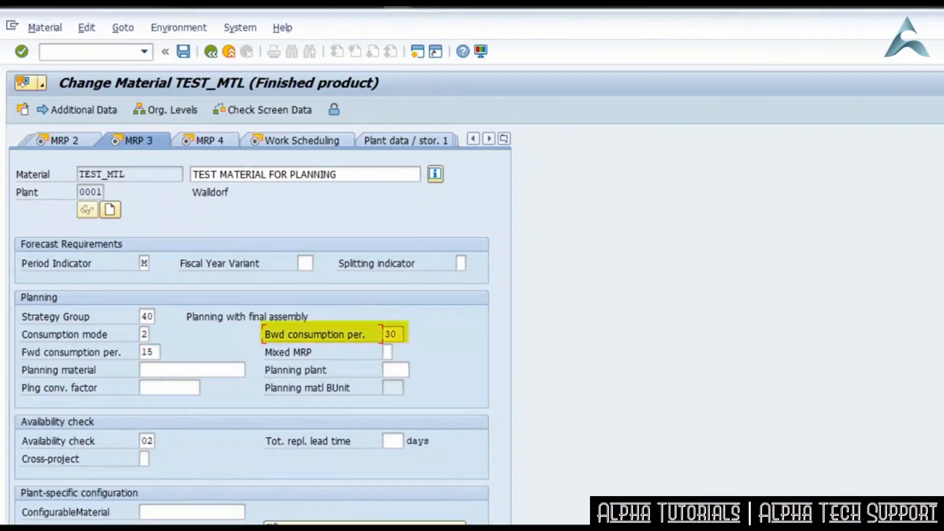
pyautogui.click(80, 352)
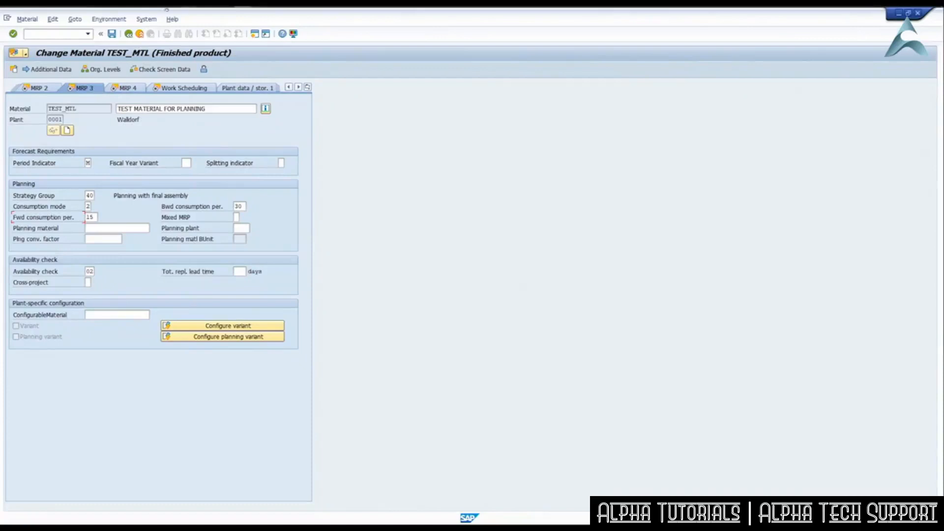
pyautogui.click(112, 34)
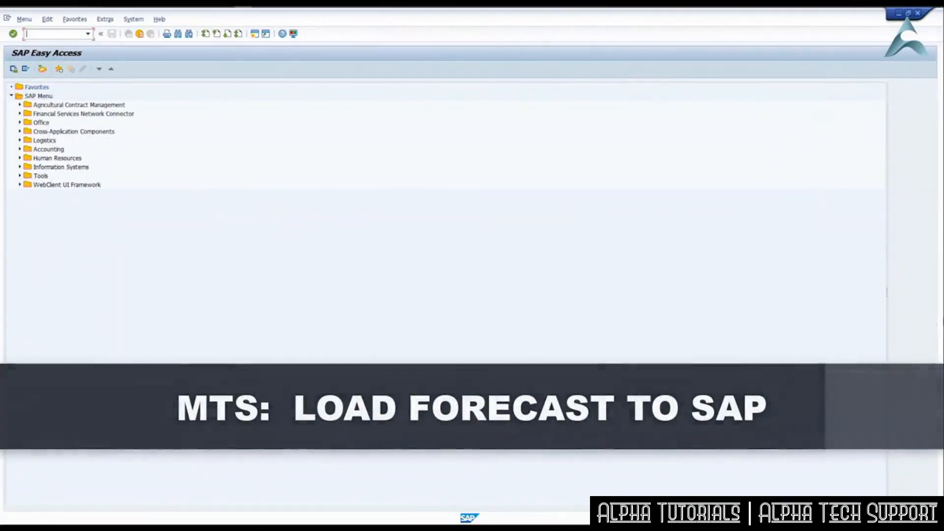
# Run transaction MD61 and open the planning table for TEST_MTL in plant 0001, version 00, with planning period M.
pyautogui.write('md61')
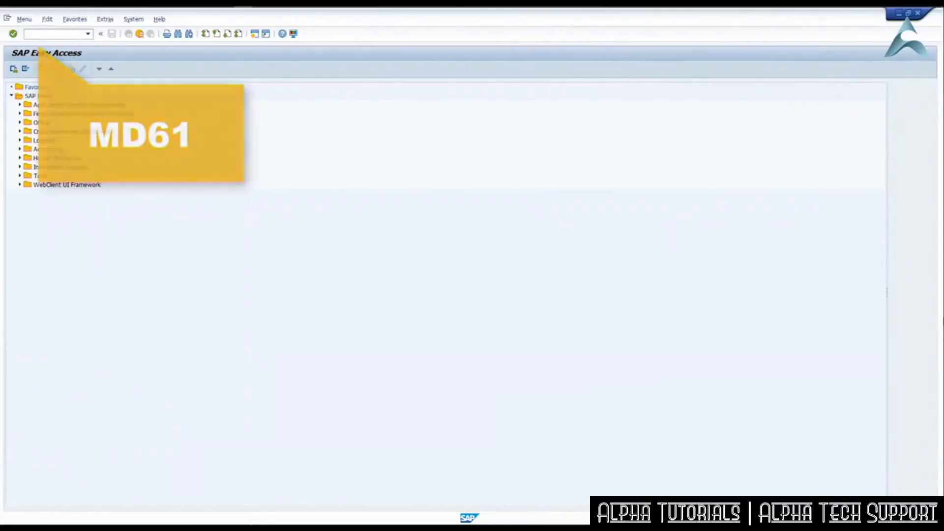
pyautogui.press('Return')
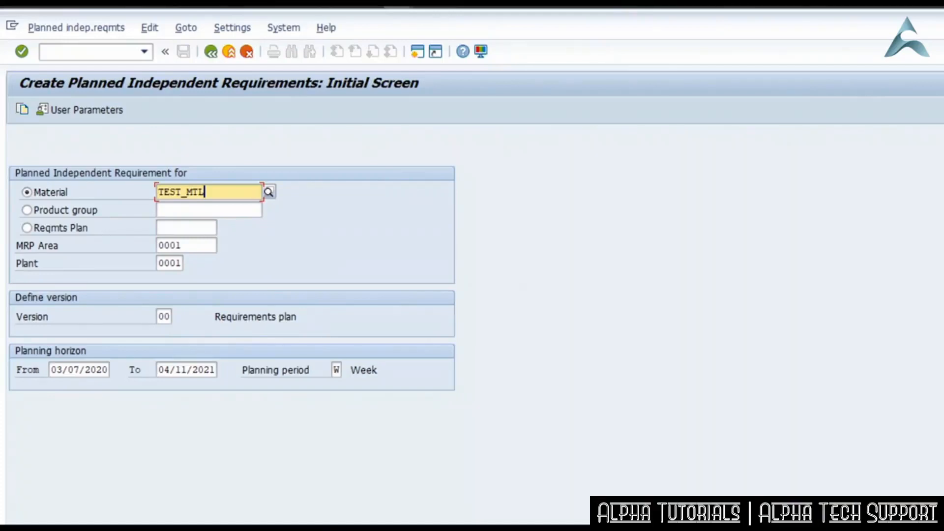
pyautogui.click(337, 370)
pyautogui.write('M')
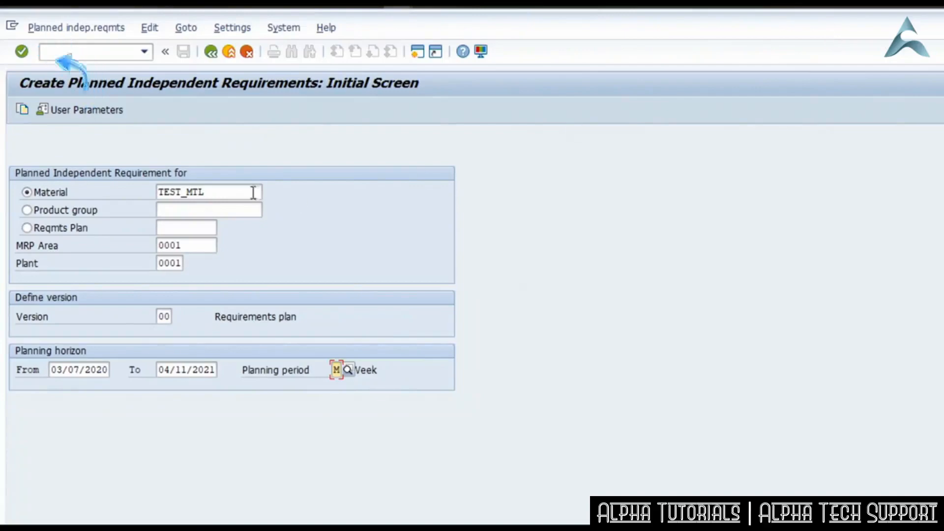
pyautogui.click(21, 51)
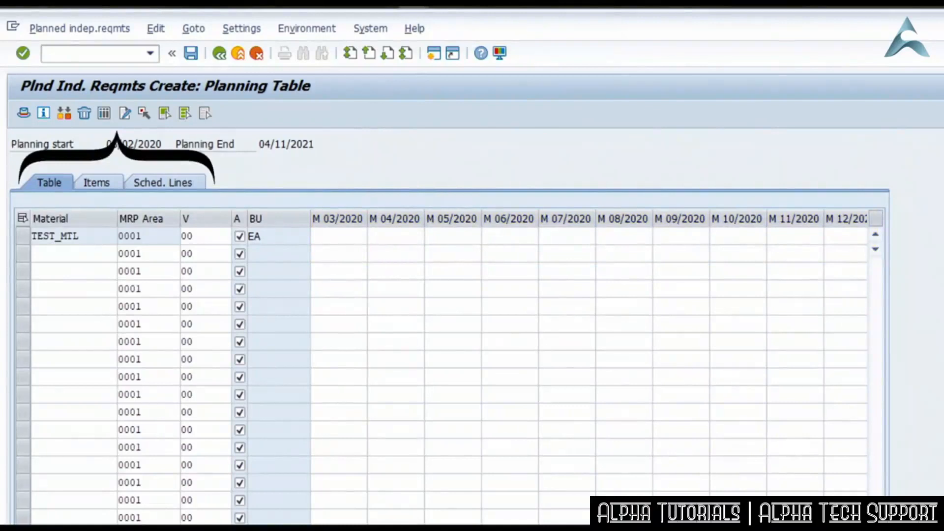
# Enter TEST_MTL's monthly forecast for 04/2020 through 12/2020: 100, 250, 75, 500, 500, 200, 250, 200 and 75.
pyautogui.click(24, 237)
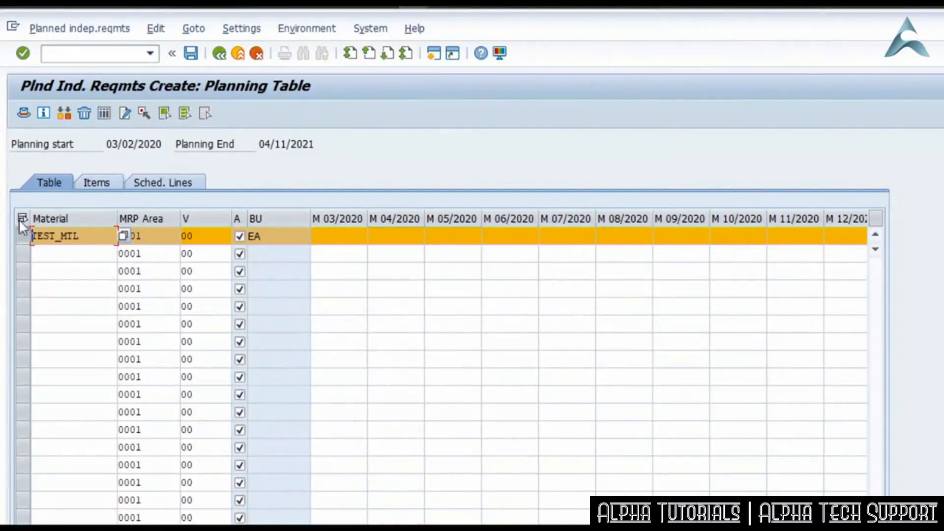
pyautogui.click(18, 239)
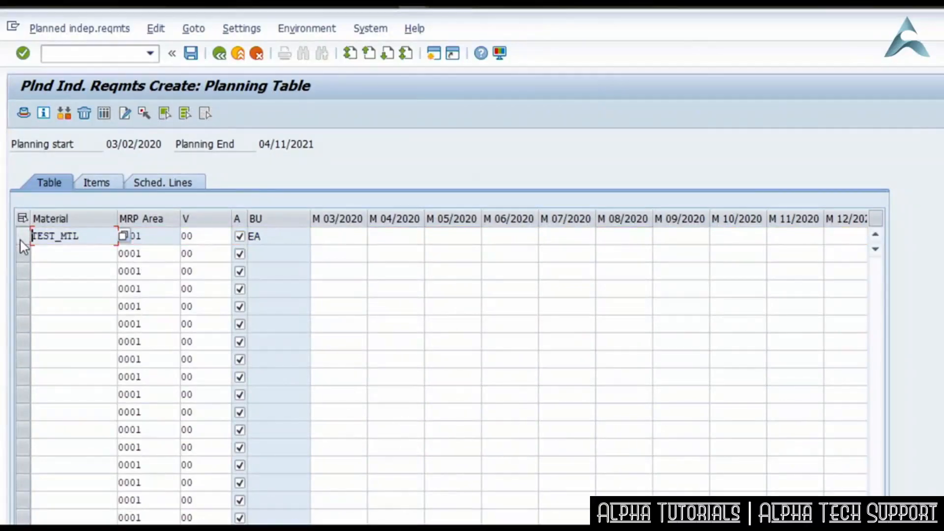
pyautogui.click(336, 236)
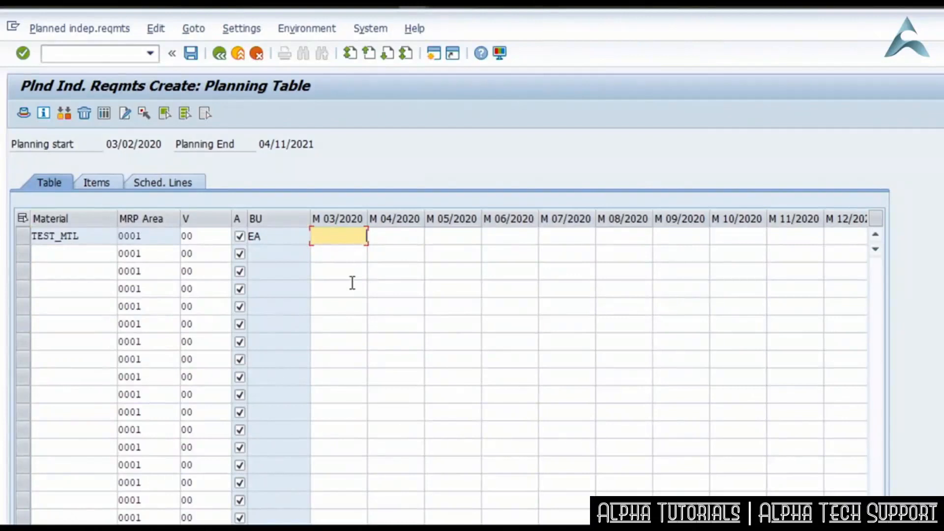
pyautogui.write('100')
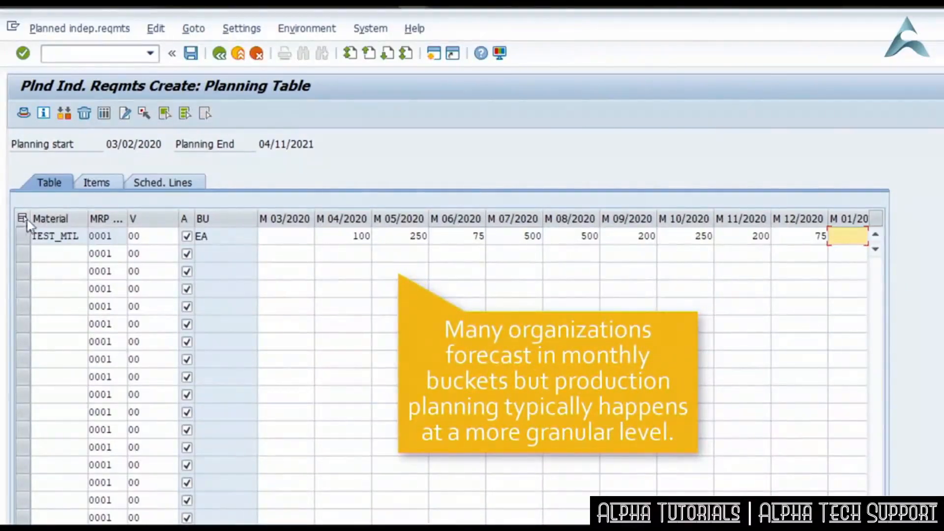
# In TEST_MTL's schedule lines, distribute the 04/2020 and 05/2020 quantities into weekly periods (W) with rounding value 1, and save the requirements.
pyautogui.click(28, 236)
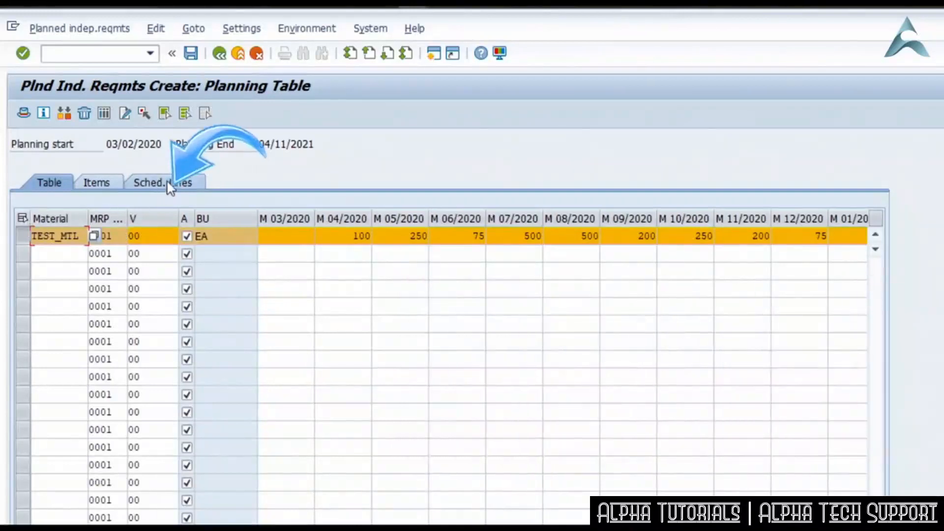
pyautogui.click(170, 186)
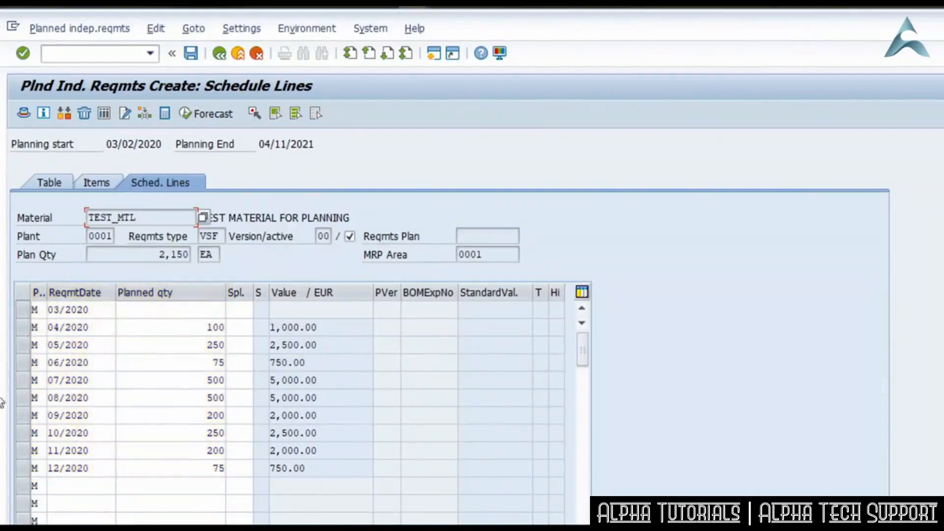
pyautogui.click(22, 328)
pyautogui.click(20, 346)
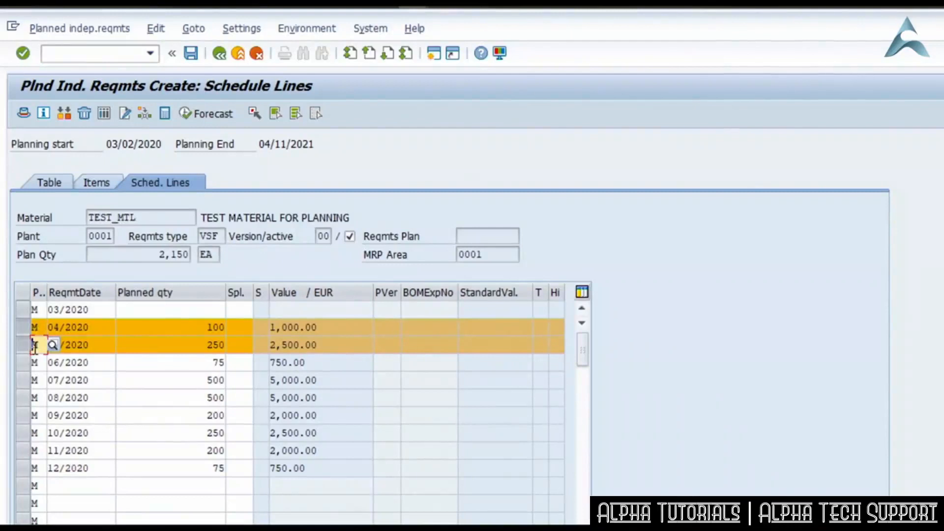
pyautogui.click(147, 114)
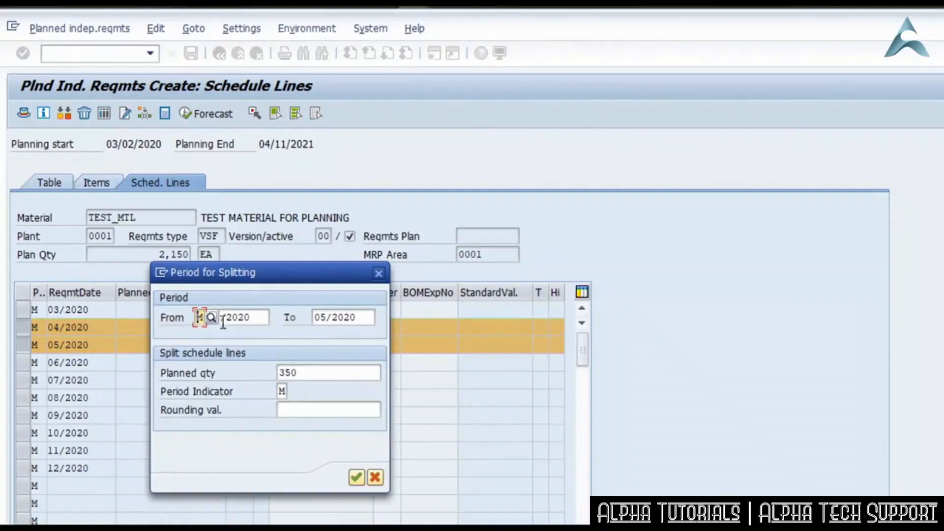
pyautogui.click(282, 391)
pyautogui.write('W')
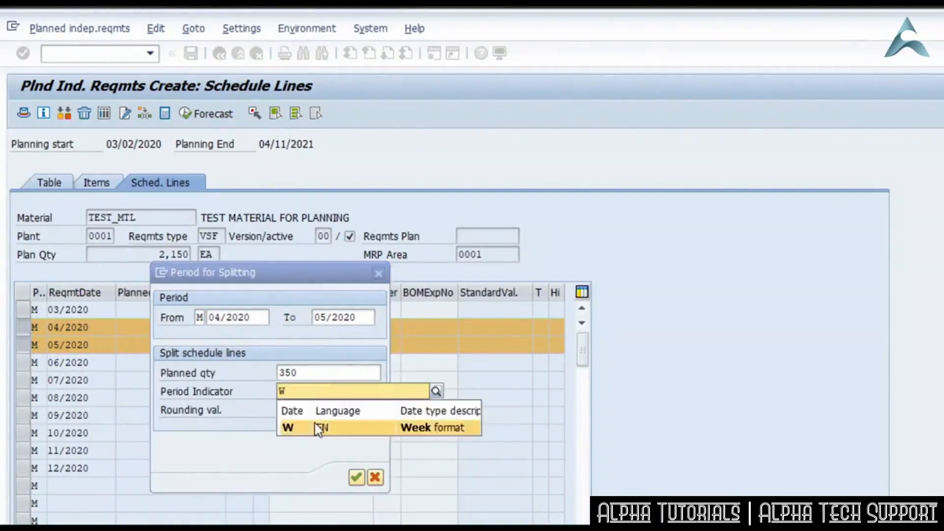
pyautogui.click(315, 425)
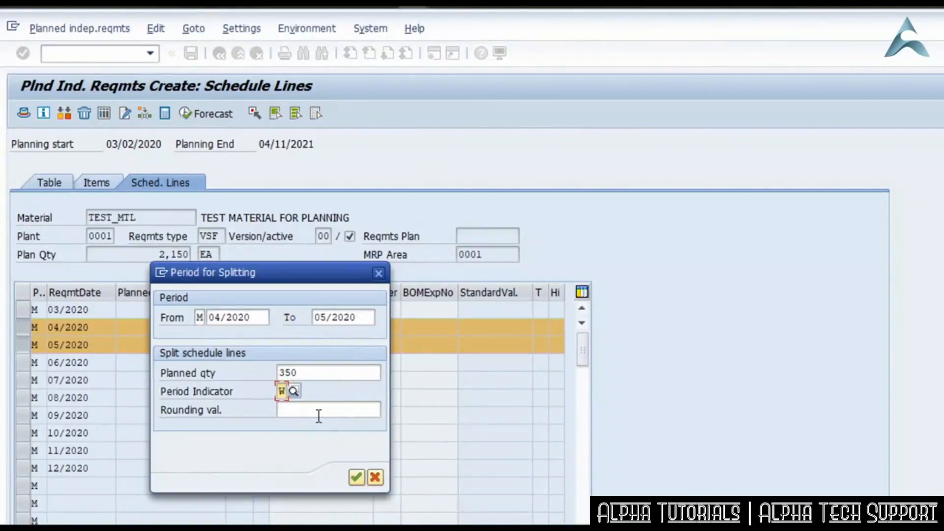
pyautogui.click(352, 408)
pyautogui.write('1')
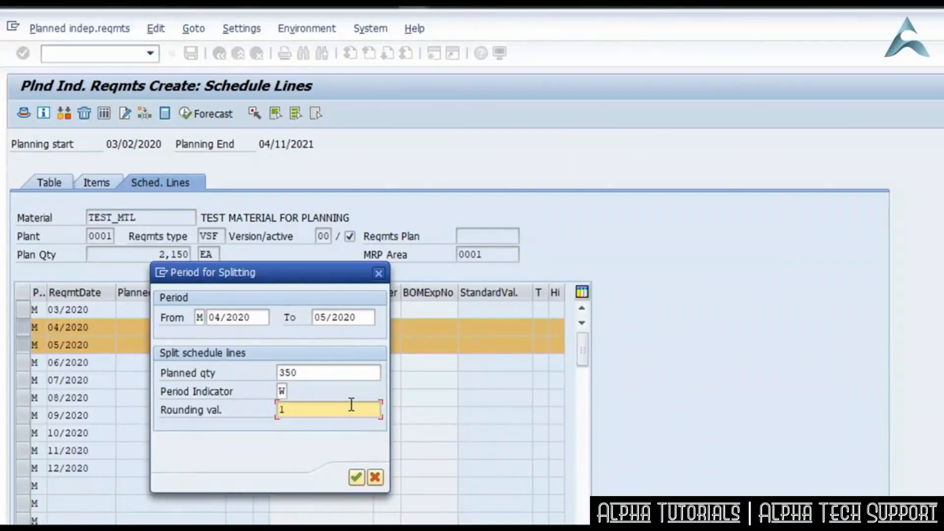
pyautogui.click(357, 481)
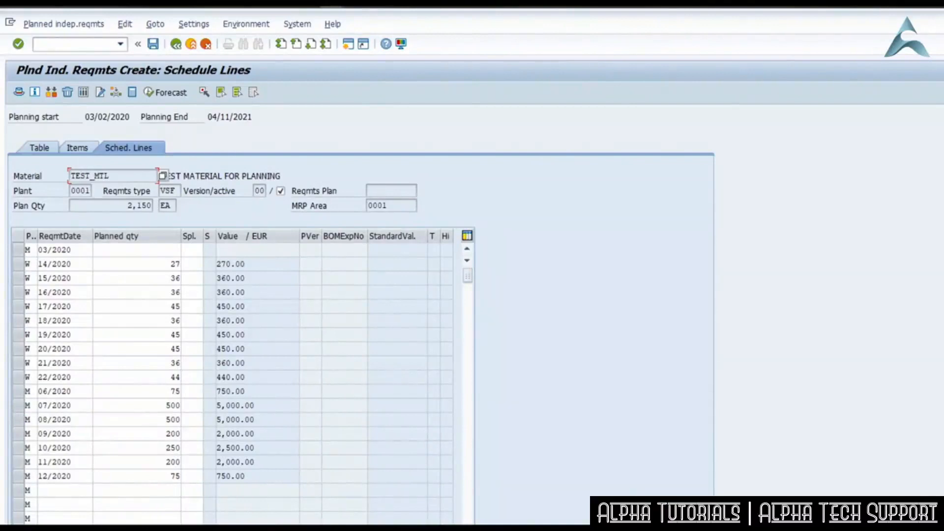
pyautogui.click(153, 43)
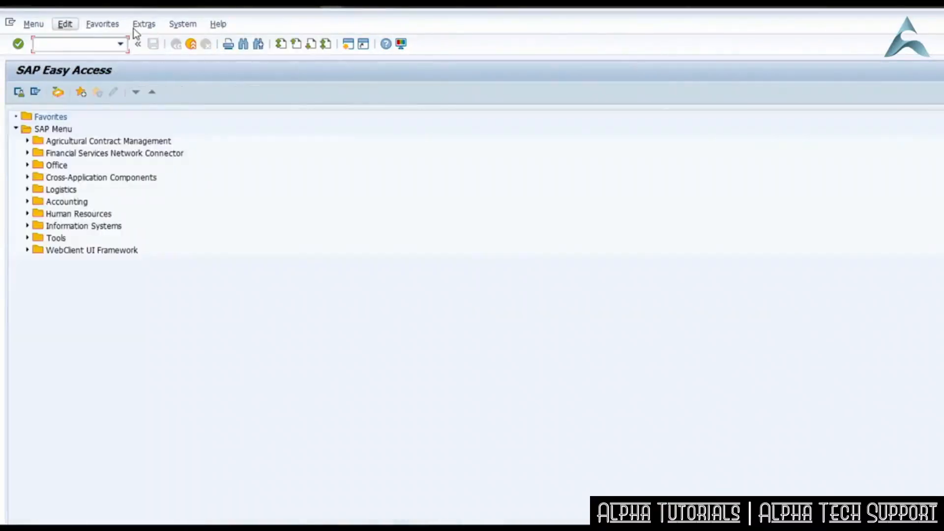
# Display the stock/requirements list of TEST_MTL in plant 0001 with transaction MD04.
pyautogui.write('MD04')
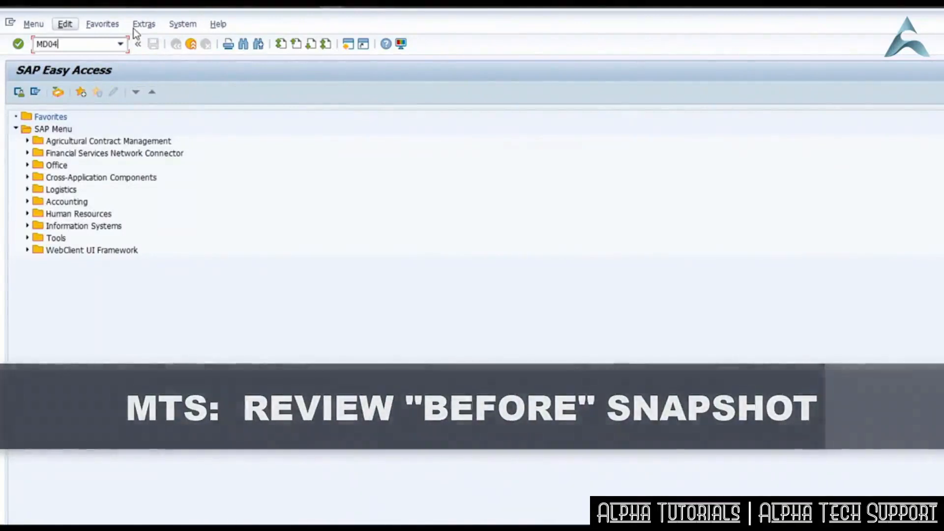
pyautogui.press('Return')
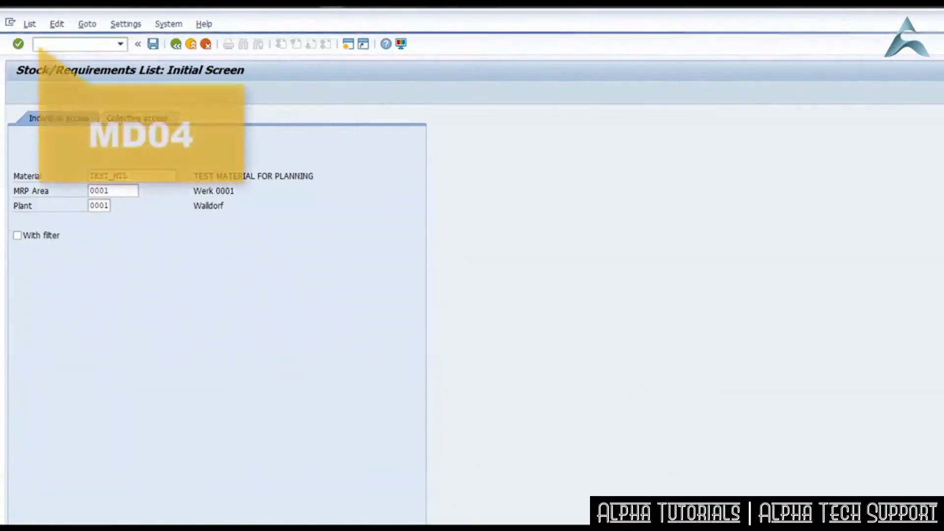
pyautogui.press('Return')
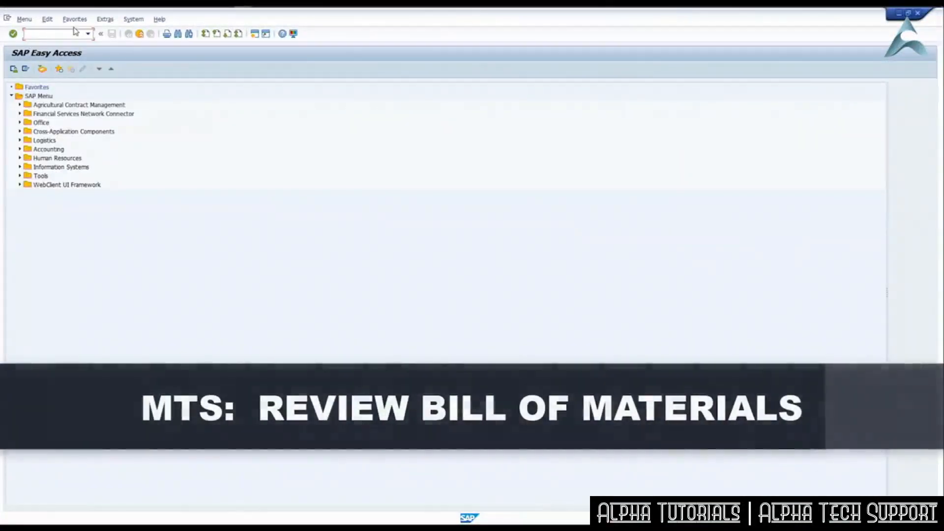
# Display the production bill of material (usage 1) of TEST_MTL in plant 0001 with transaction CS03, and return to the start screen.
pyautogui.write('CS03')
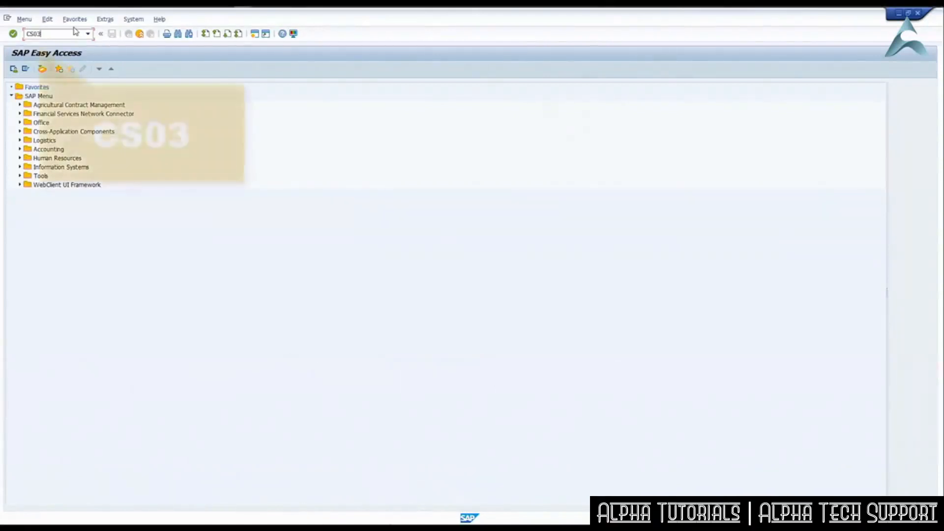
pyautogui.press('Return')
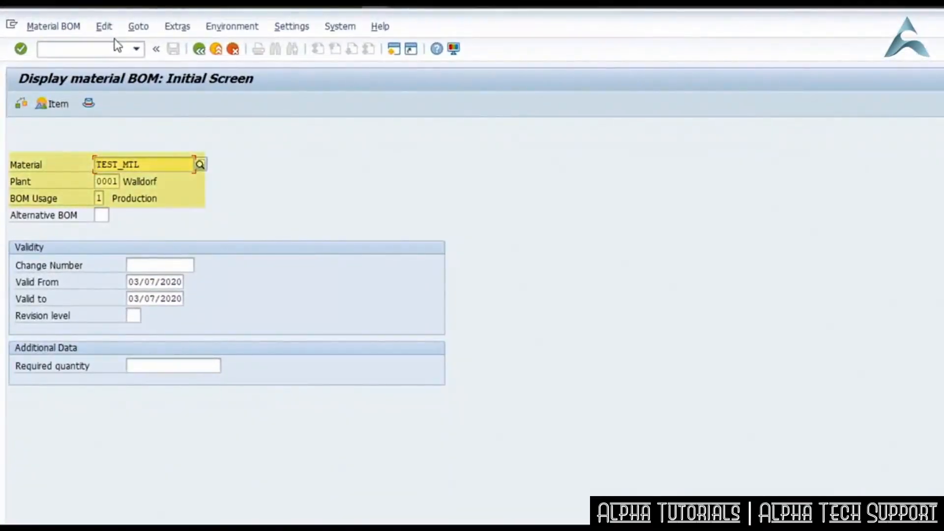
pyautogui.press('Return')
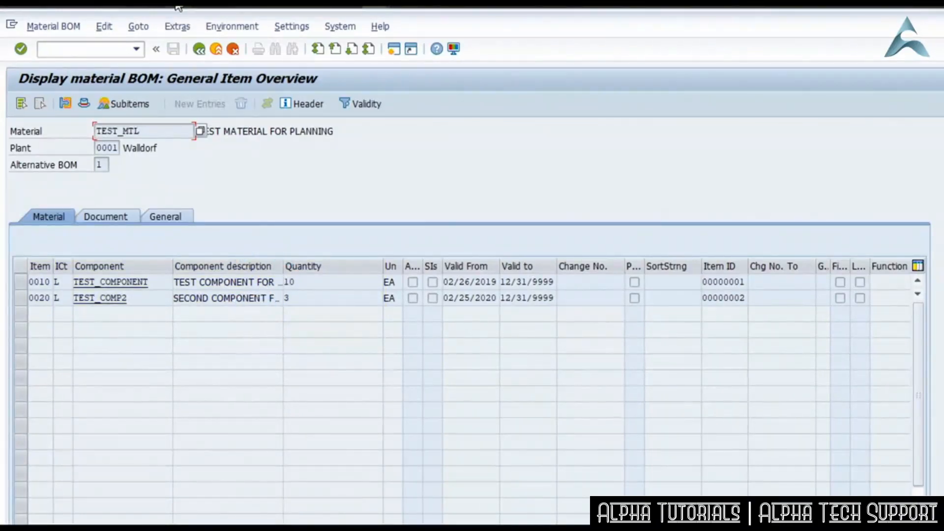
pyautogui.click(128, 49)
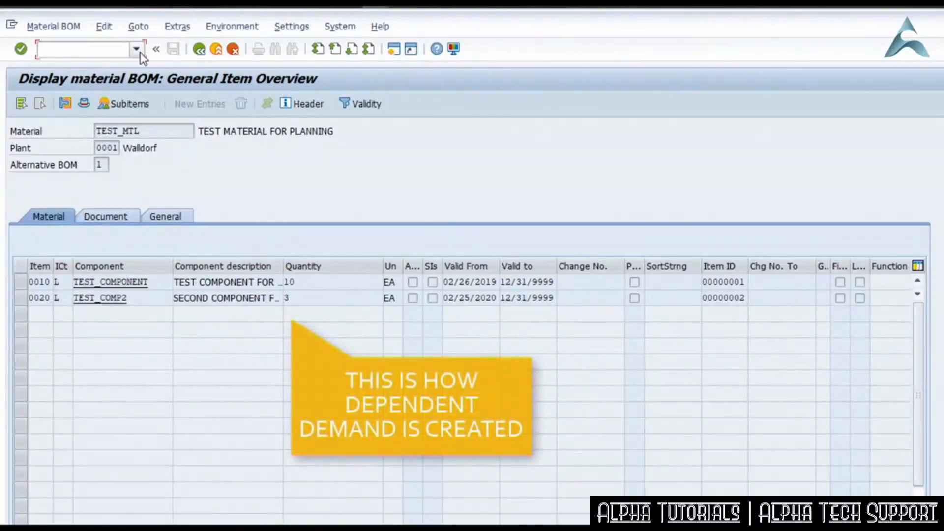
pyautogui.write('/N')
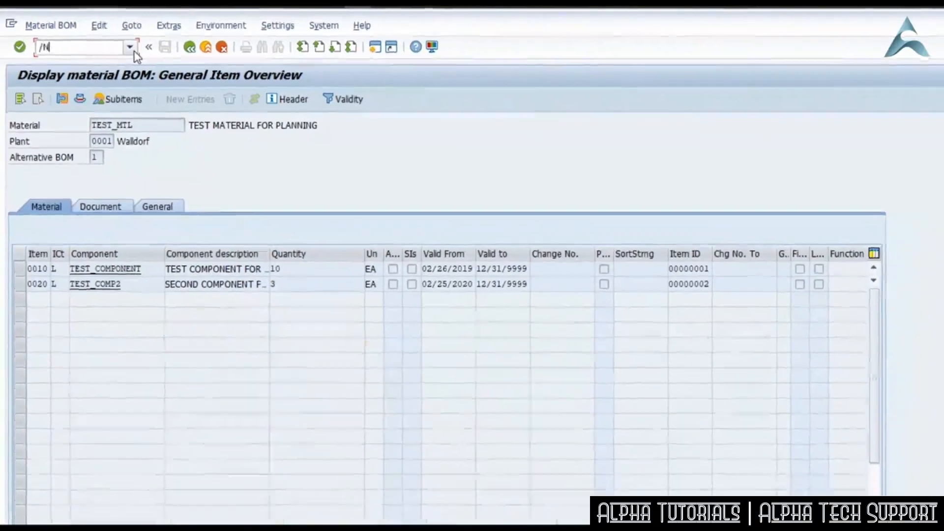
pyautogui.press('Return')
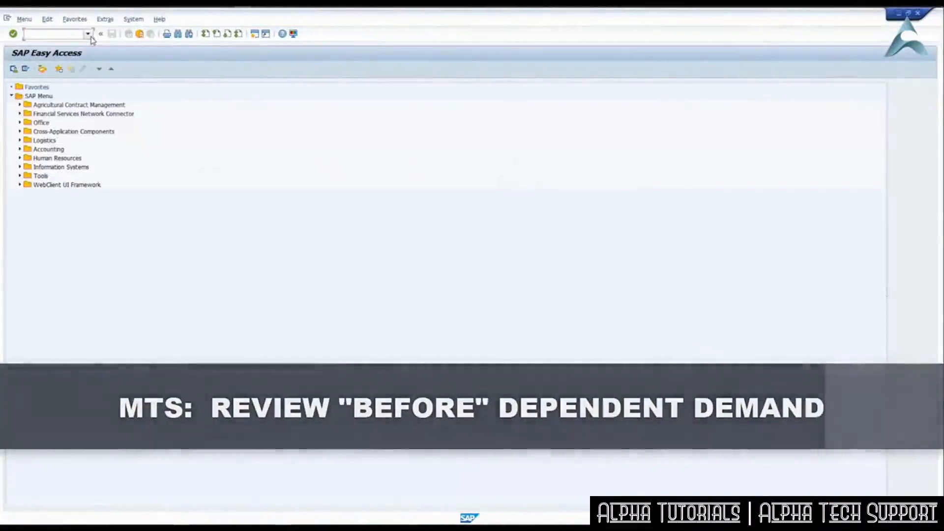
# Display the stock/requirements list of TEST_COMPONENT in plant 0001 with transaction MD04.
pyautogui.write('MD04')
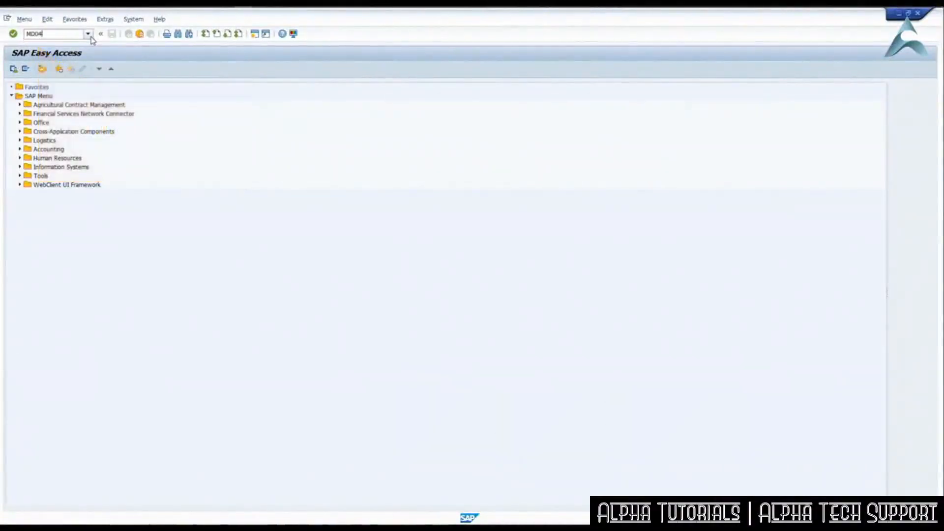
pyautogui.press('Return')
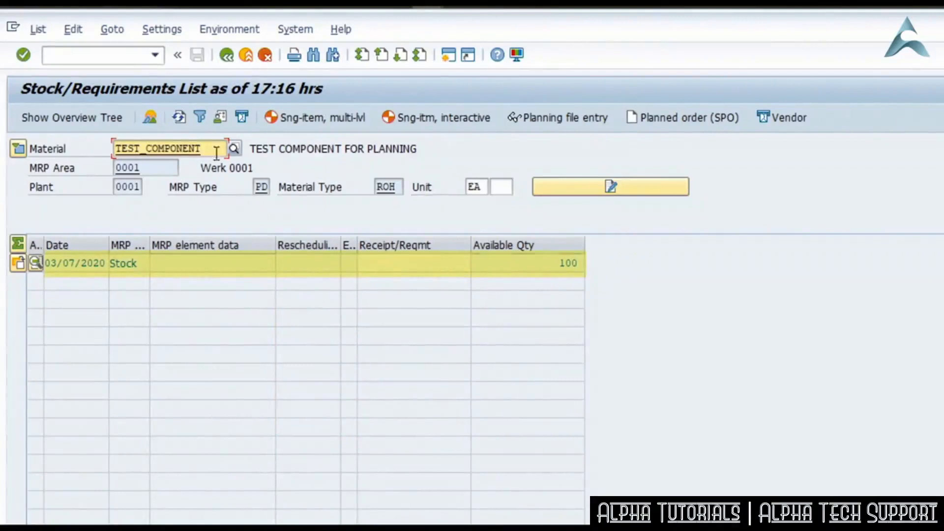
# Switch the stock/requirements list from TEST_COMPONENT to material TEST_MTL.
pyautogui.hotkey('ctrl', 'a')
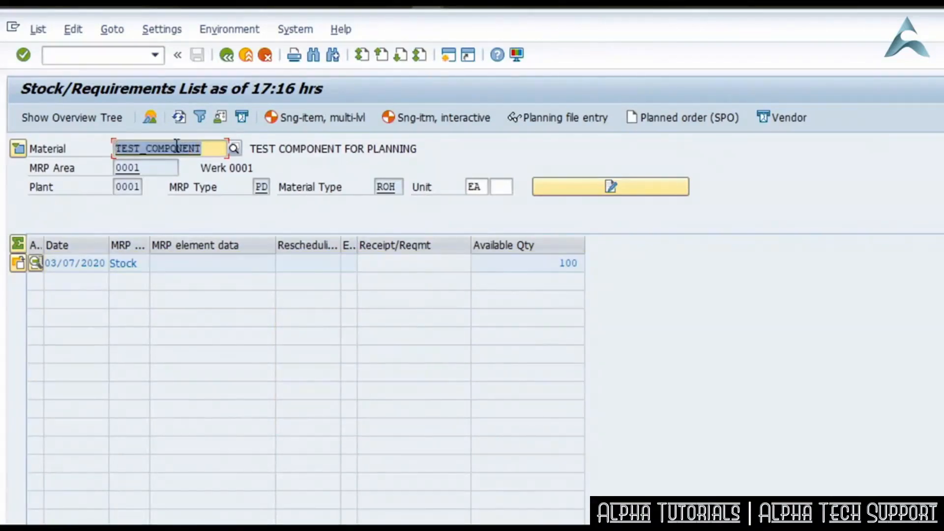
pyautogui.press('BackSpace')
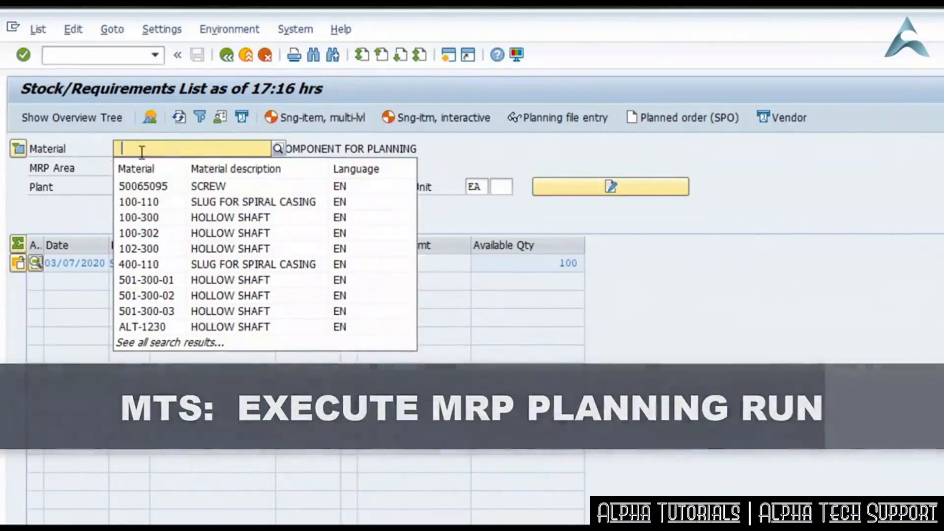
pyautogui.click(148, 147)
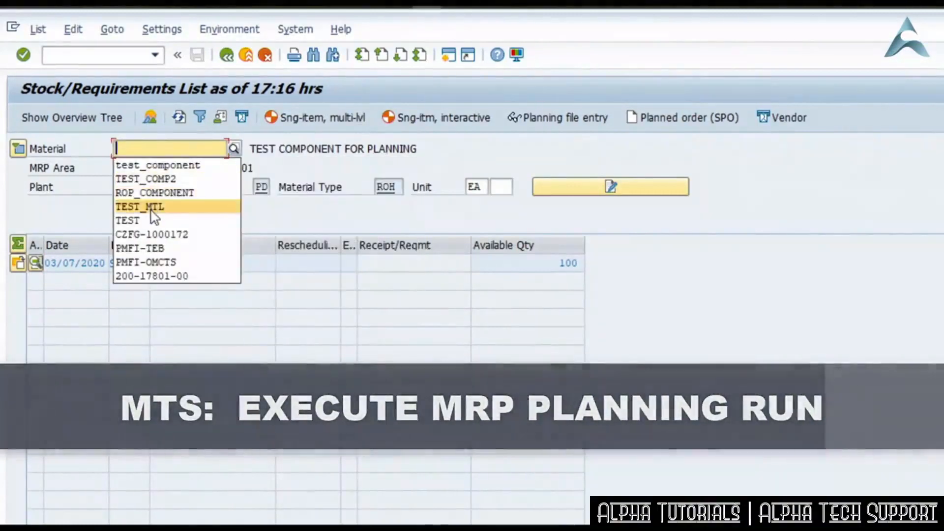
pyautogui.click(154, 208)
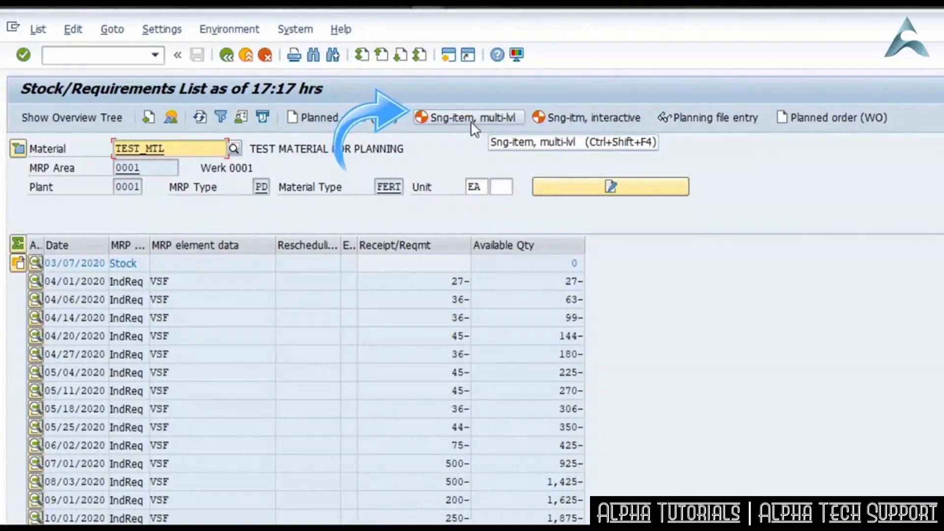
# In the user's general settings for the stock/requirements list, choose navigation profile SAPPPMRP00 (MRP controller) and save the settings.
pyautogui.click(241, 117)
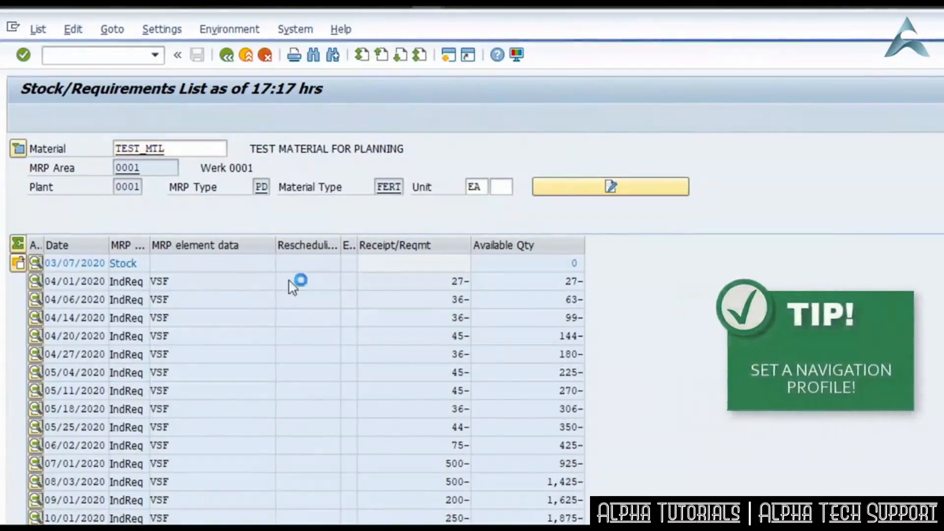
pyautogui.moveTo(311, 147); pyautogui.dragTo(870, 293)
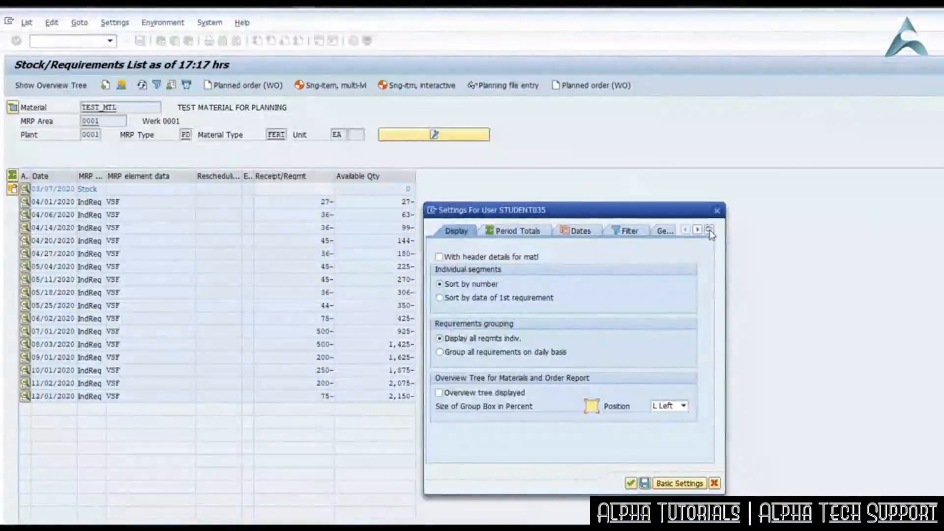
pyautogui.click(708, 231)
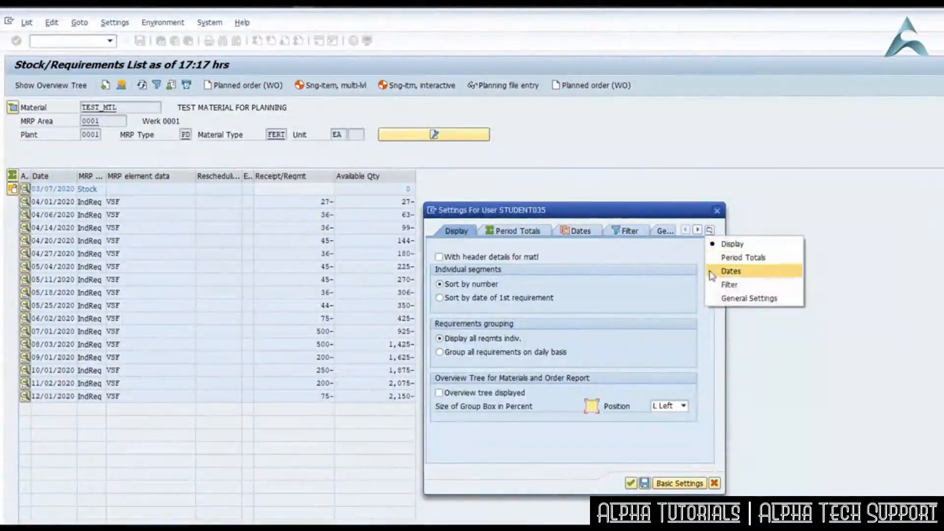
pyautogui.click(757, 300)
pyautogui.click(456, 410)
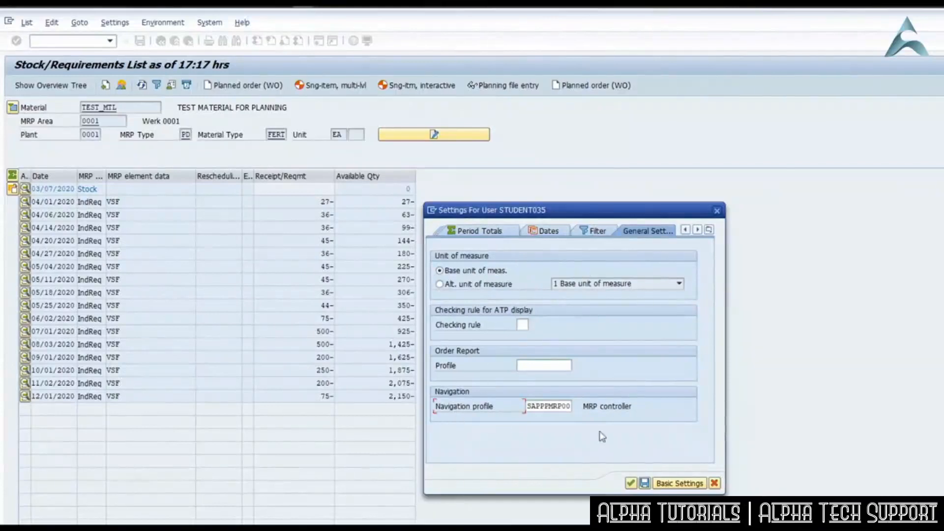
pyautogui.click(563, 406)
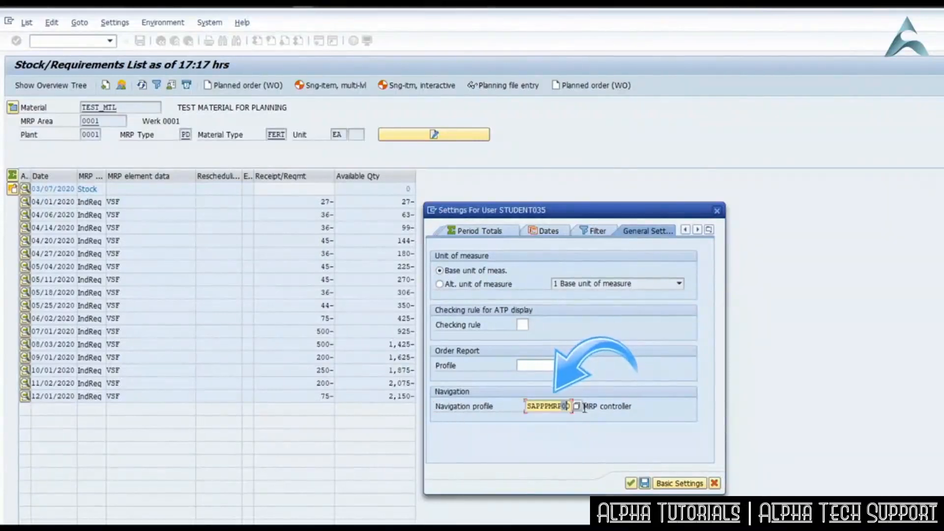
pyautogui.click(577, 407)
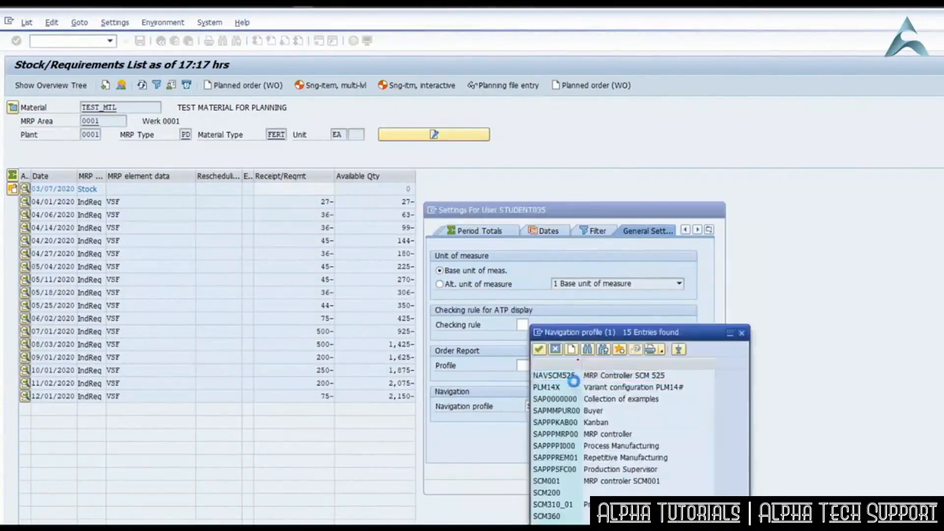
pyautogui.moveTo(682, 338); pyautogui.dragTo(731, 216)
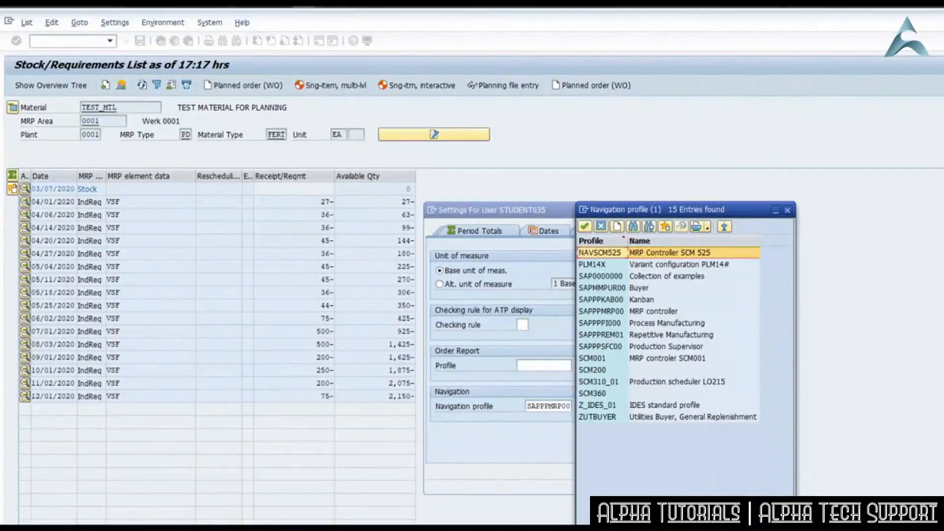
pyautogui.doubleClick(655, 312)
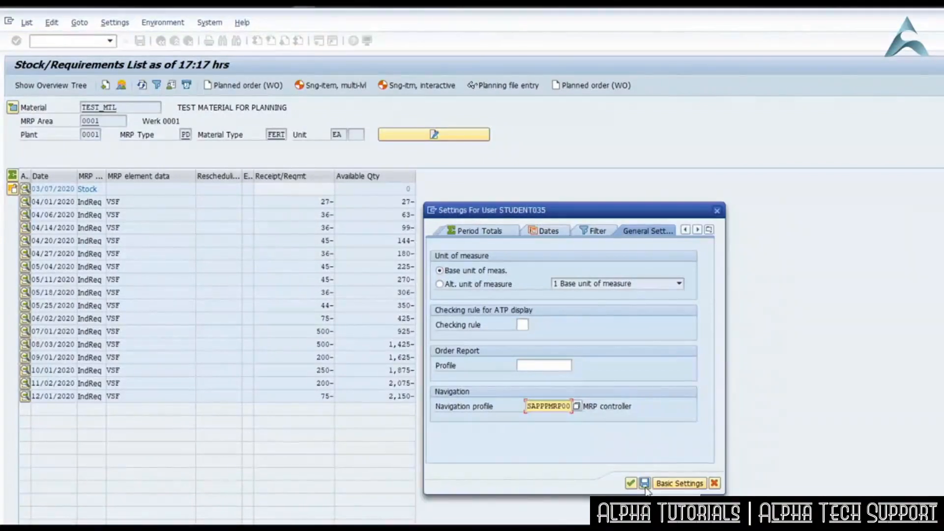
pyautogui.click(644, 483)
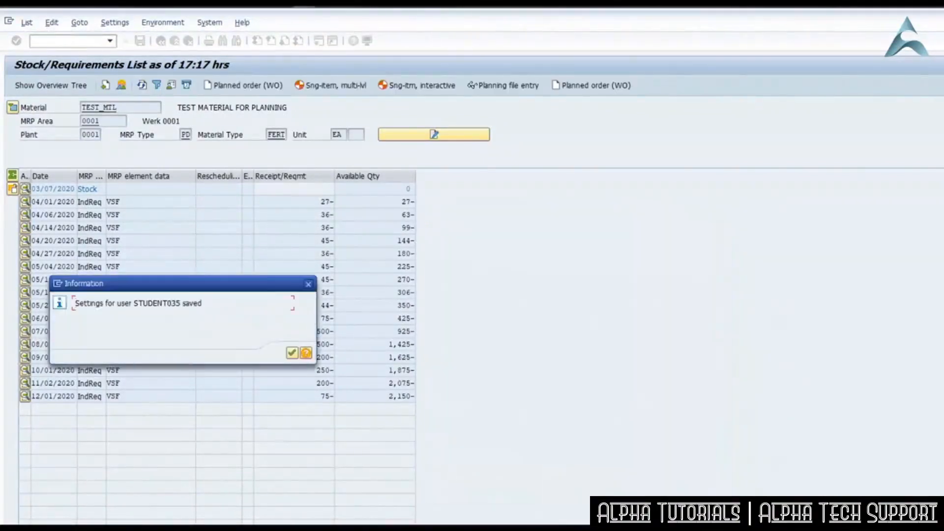
pyautogui.click(291, 352)
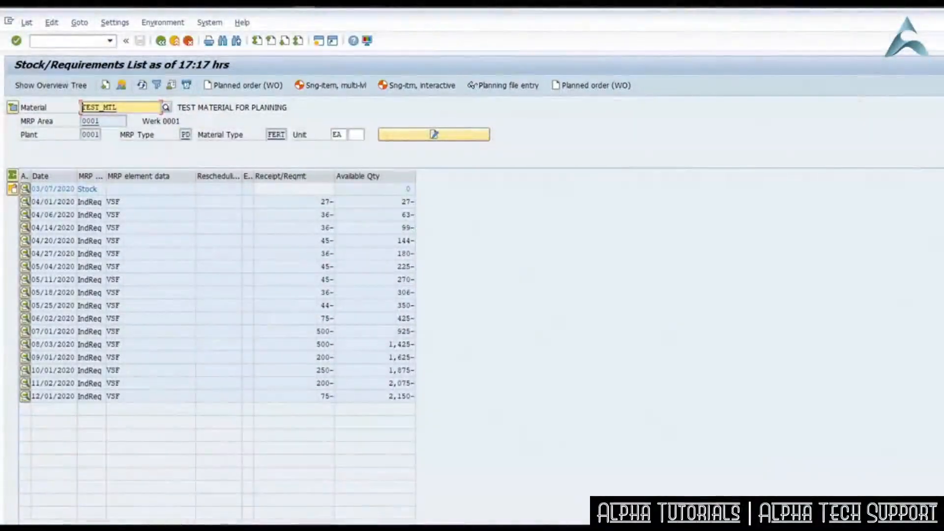
# Run single-item, multi-level MRP for TEST_MTL in plant 0001 with processing key NETCH and scheduling 2, and refresh its stock/requirements list.
pyautogui.click(329, 87)
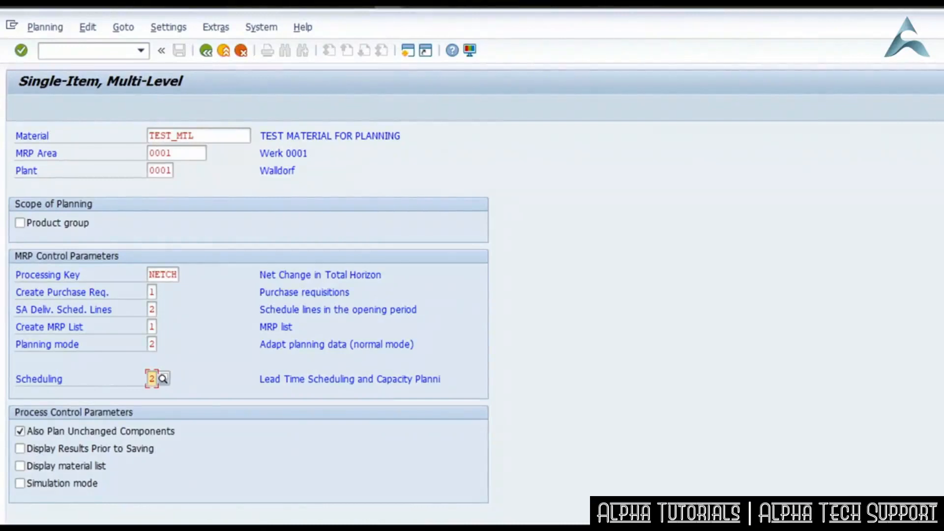
pyautogui.press('Return')
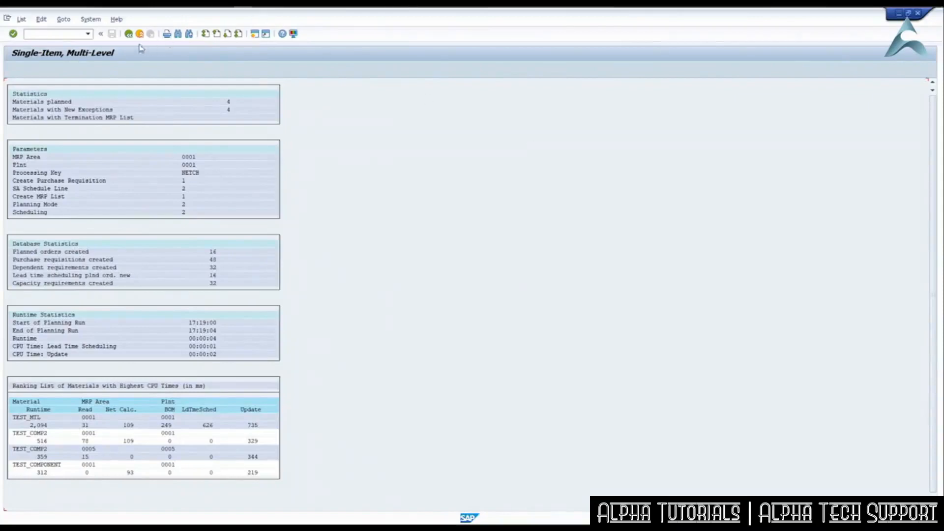
pyautogui.click(129, 34)
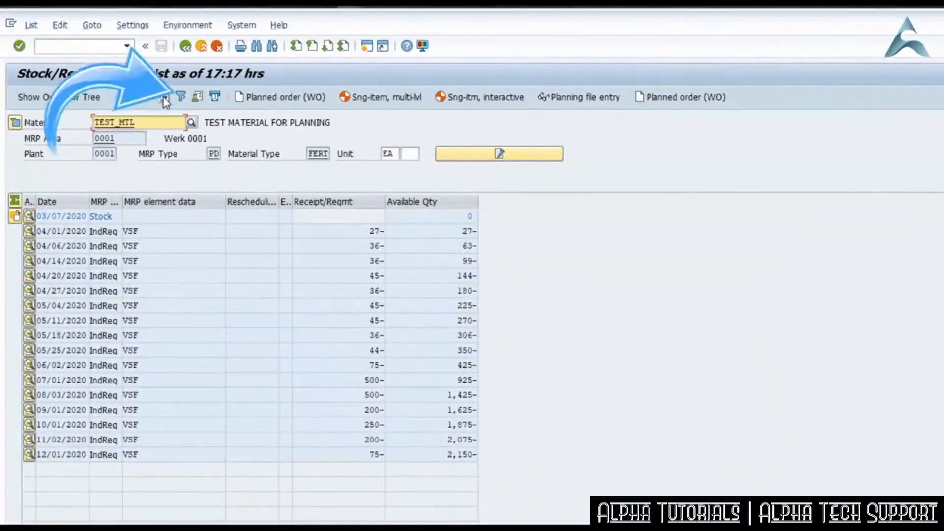
pyautogui.click(164, 99)
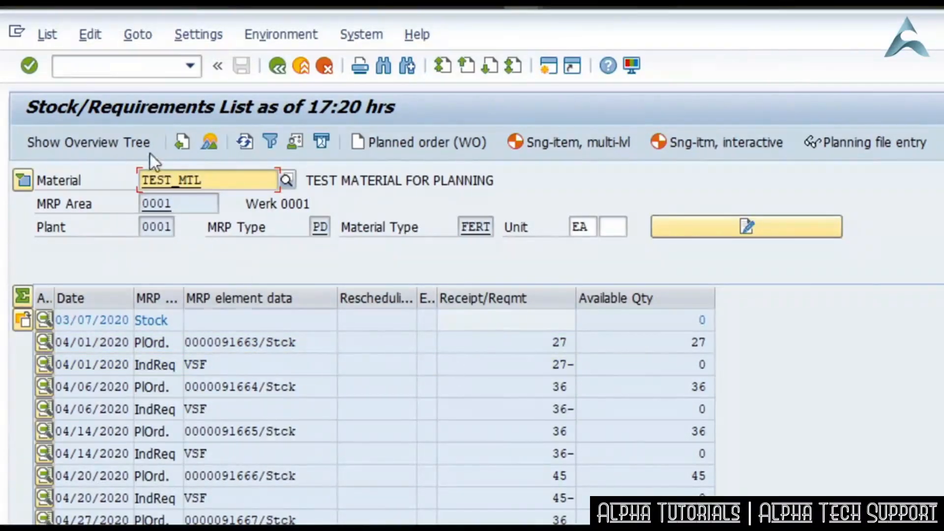
# Display the total requirements for TEST_MTL in plant 0001 with transaction MD73, using output list 1.
pyautogui.doubleClick(206, 175)
pyautogui.press('Delete')
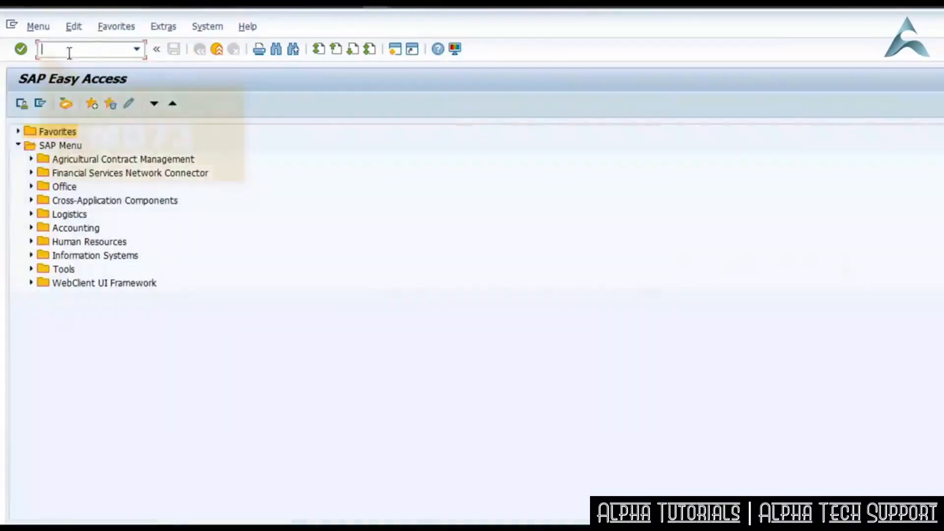
pyautogui.write('MD73')
pyautogui.press('Return')
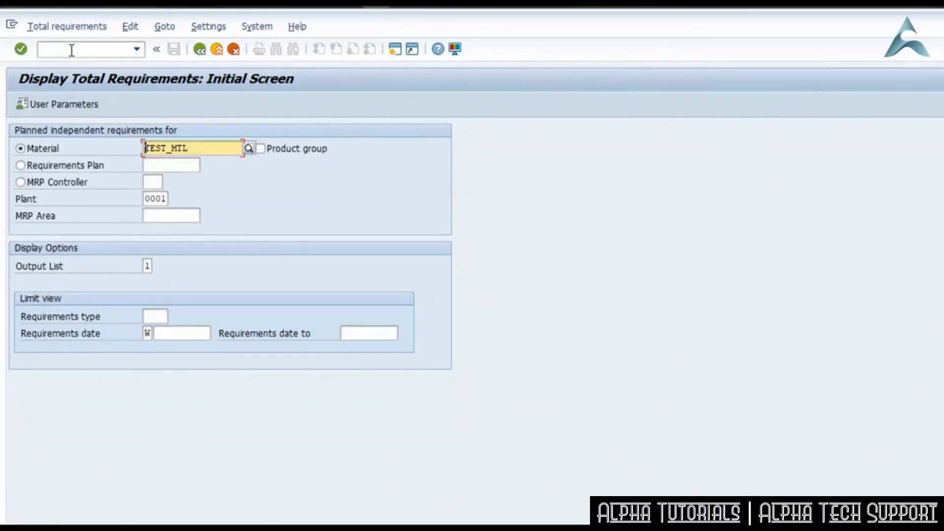
pyautogui.press('Return')
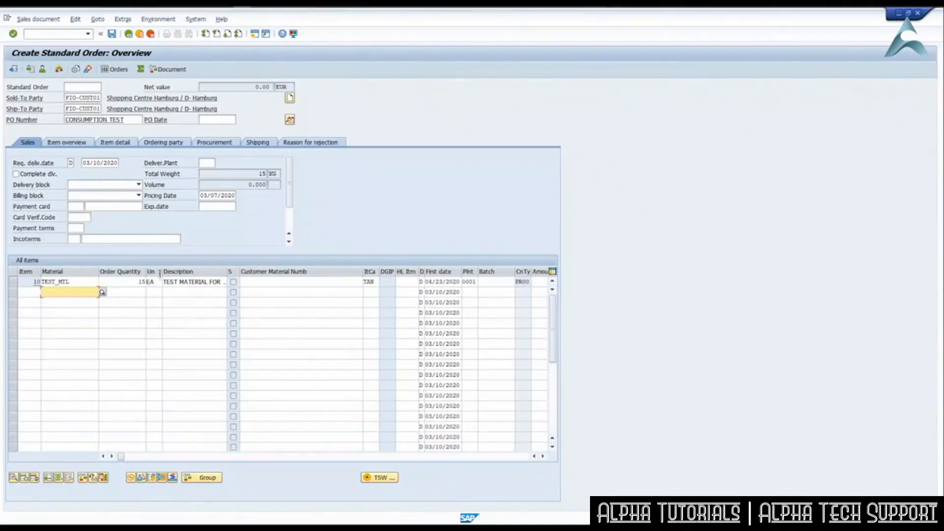
# Save the standard order for 15 EA of TEST_MTL with PO number CONSUMPTION TEST.
pyautogui.click(113, 34)
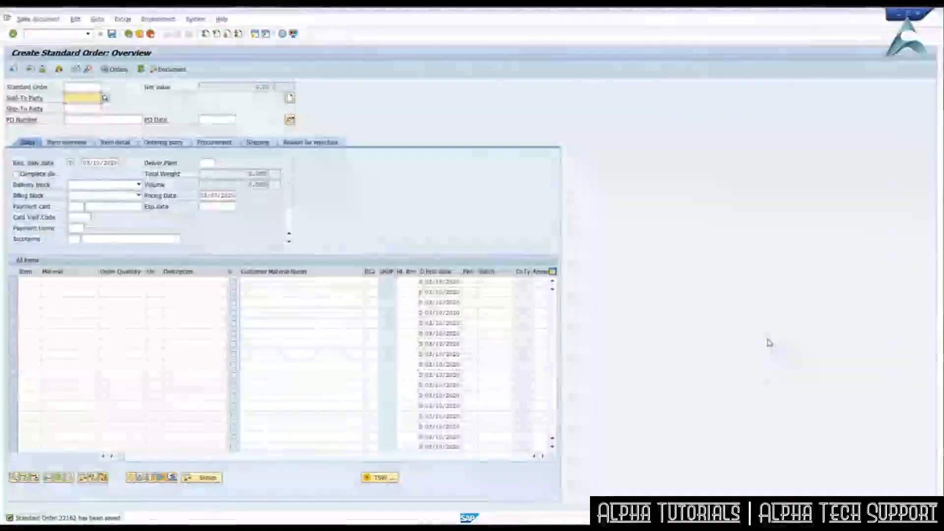
# Display TEST_MTL's stock/requirements list with transaction MD04, and refresh the list of independent requirements with assigned customer requirements.
pyautogui.click(82, 33)
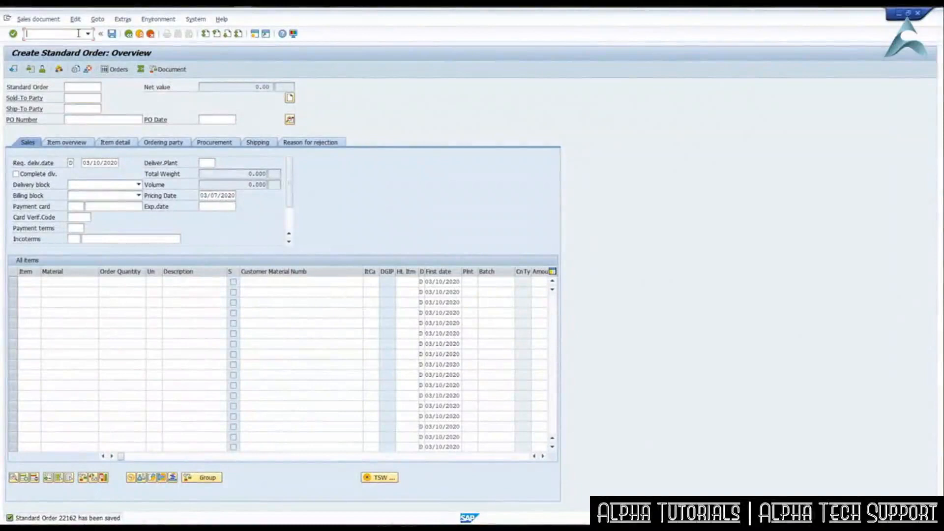
pyautogui.write('/NMD04')
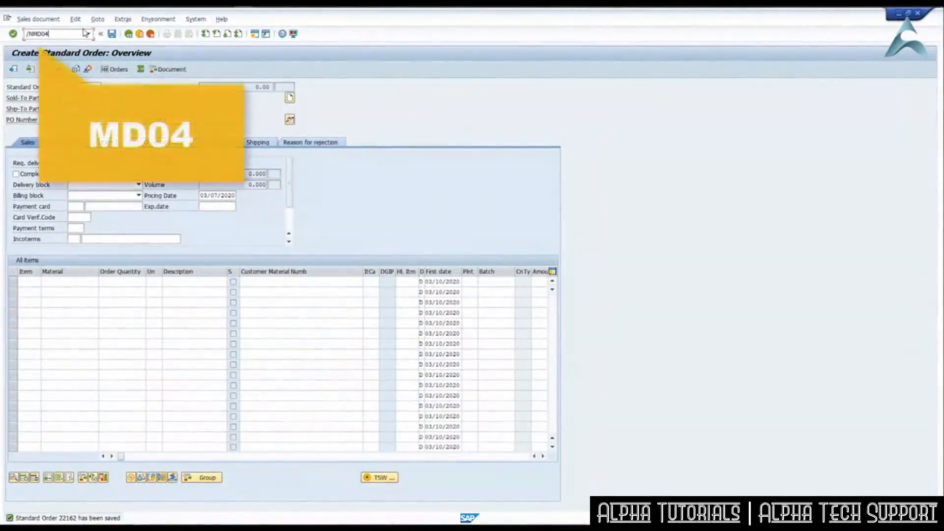
pyautogui.press('Return')
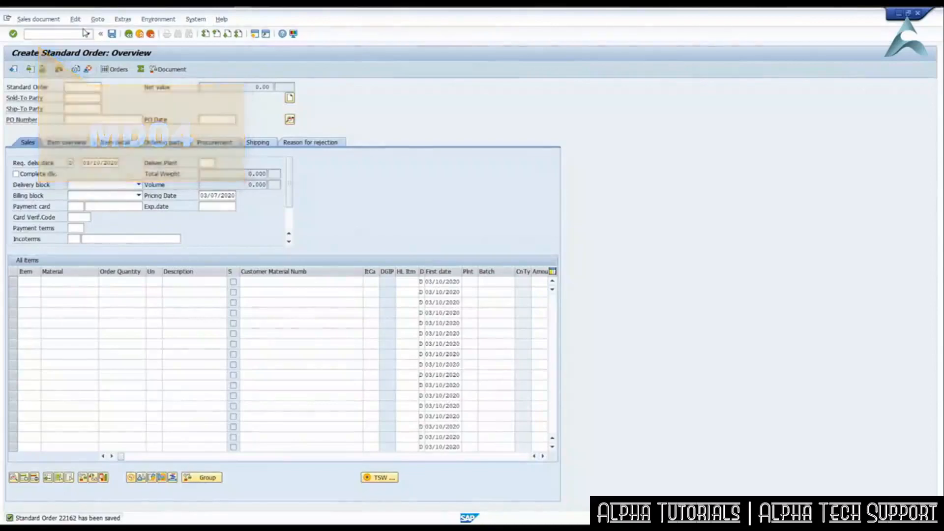
pyautogui.press('Return')
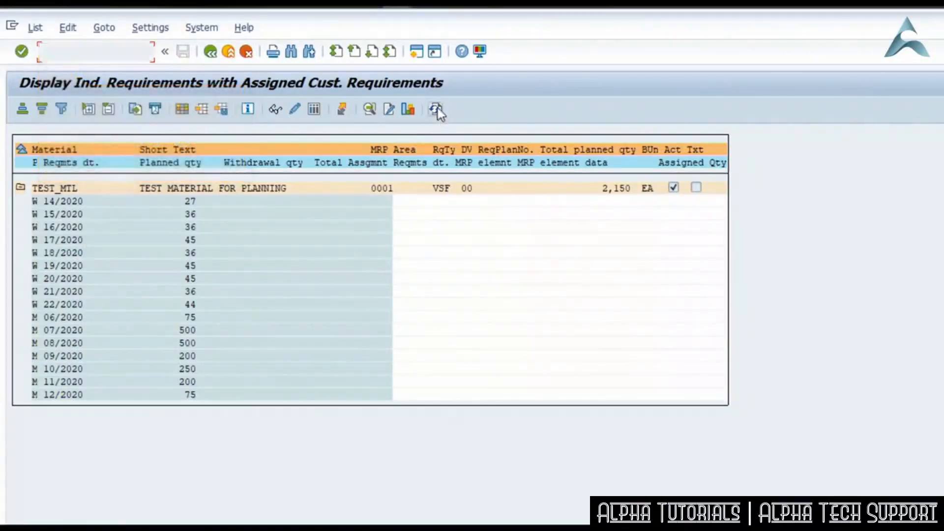
pyautogui.click(435, 109)
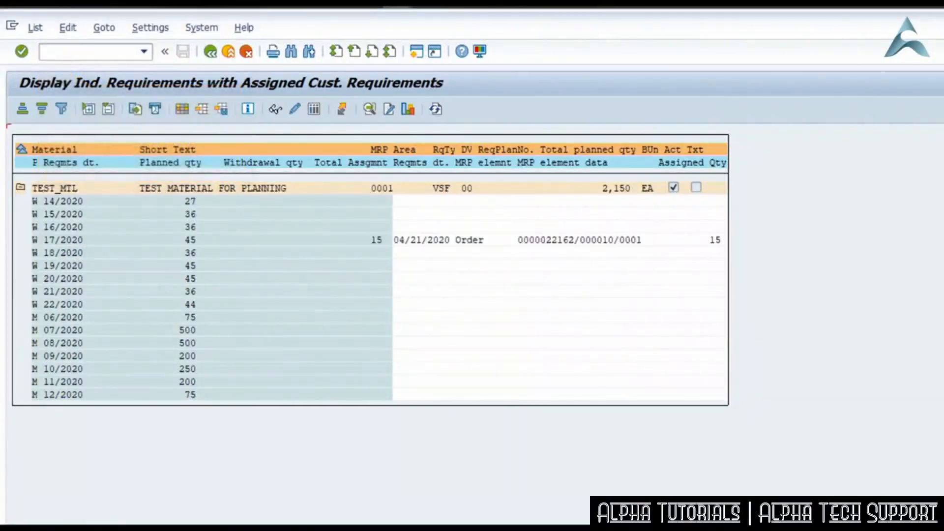
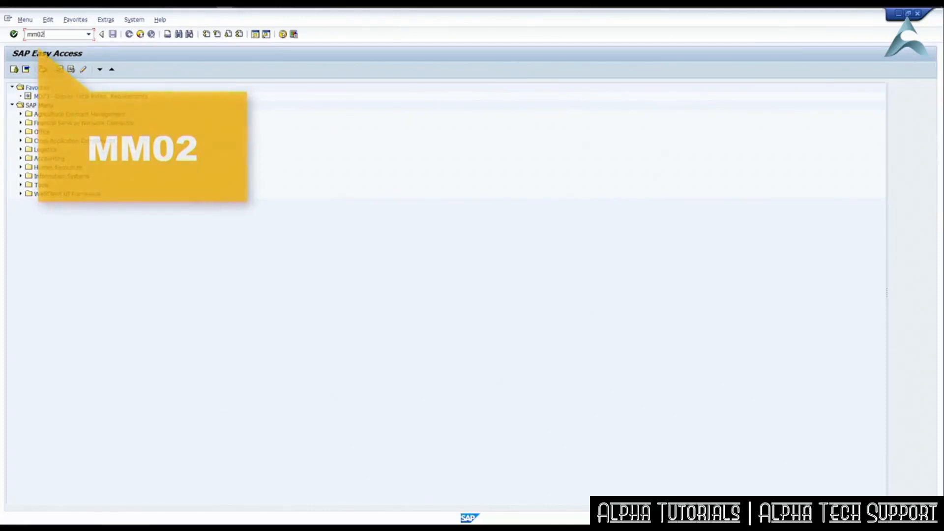
# Open TEST_MTL's MRP and work scheduling views for plant 0001 in transaction MM02, and check the strategy group in the MRP 3 view.
pyautogui.press('Return')
pyautogui.click(97, 99)
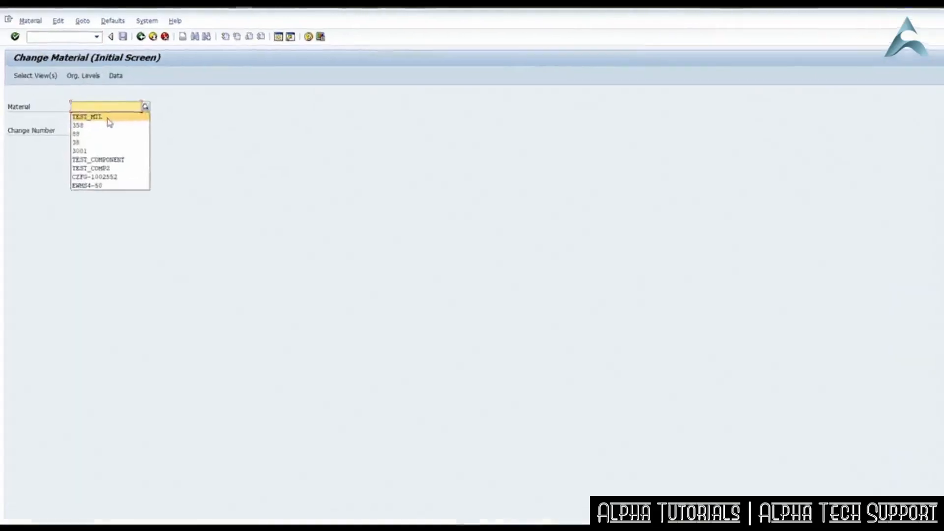
pyautogui.click(96, 107)
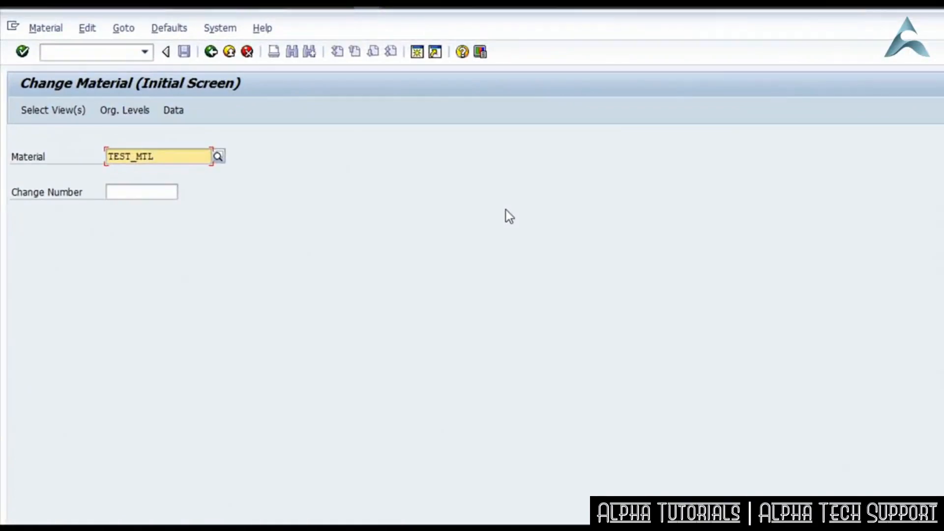
pyautogui.press('Return')
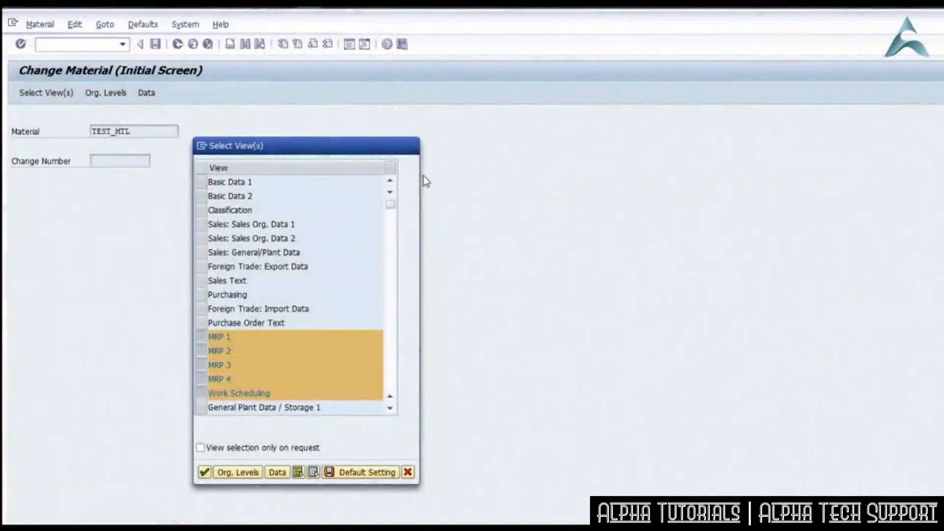
pyautogui.press('Return')
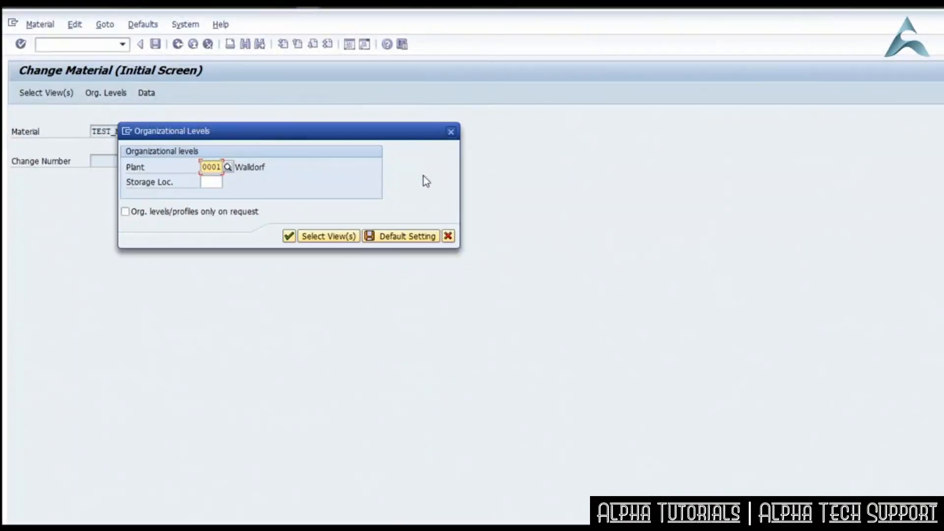
pyautogui.press('Return')
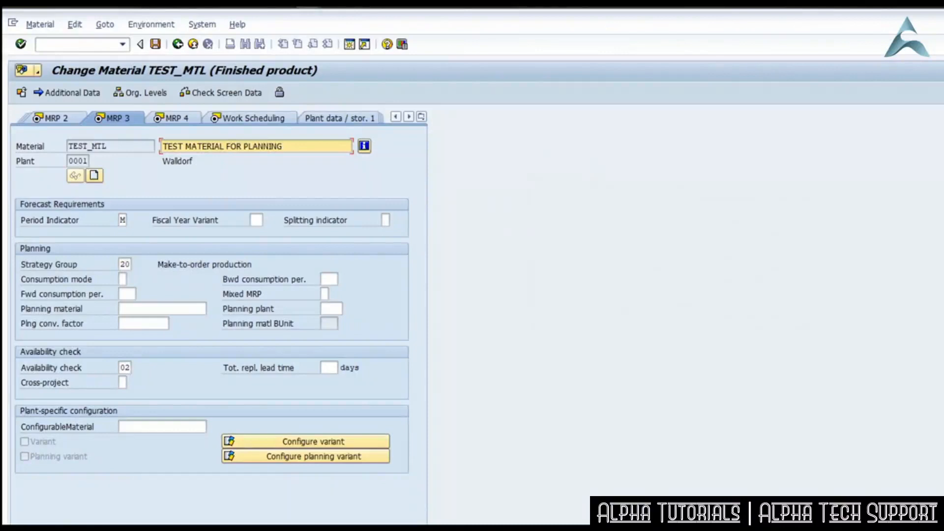
pyautogui.click(177, 43)
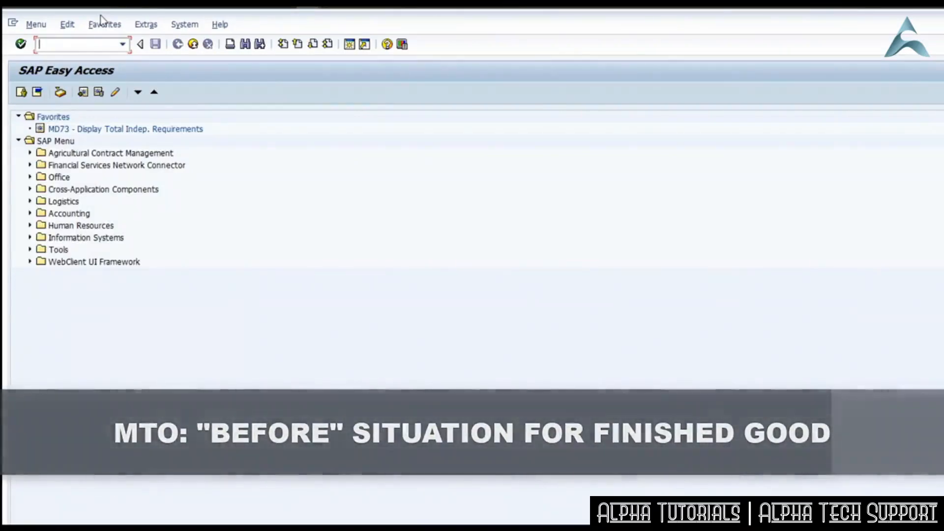
# Display the stock/requirements list of the finished good TEST_MTL in plant 0001 with transaction MD04.
pyautogui.write('md04')
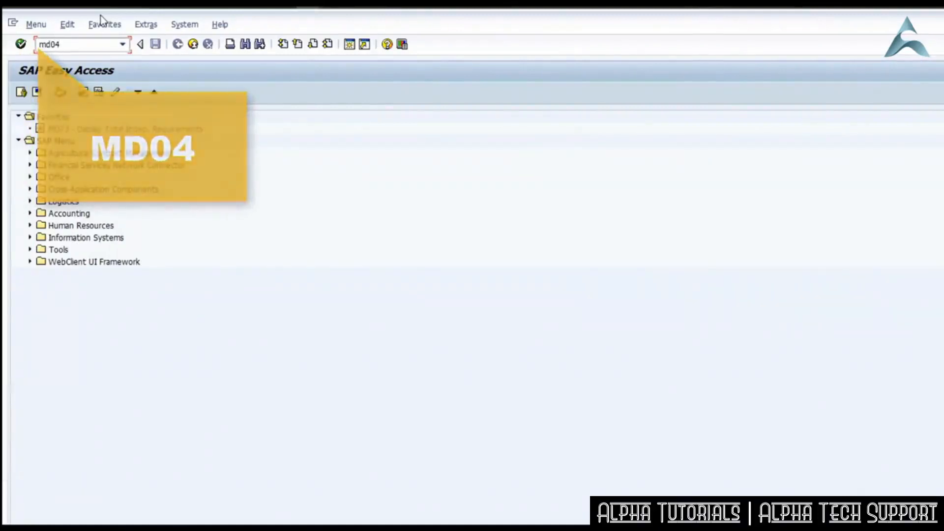
pyautogui.press('Return')
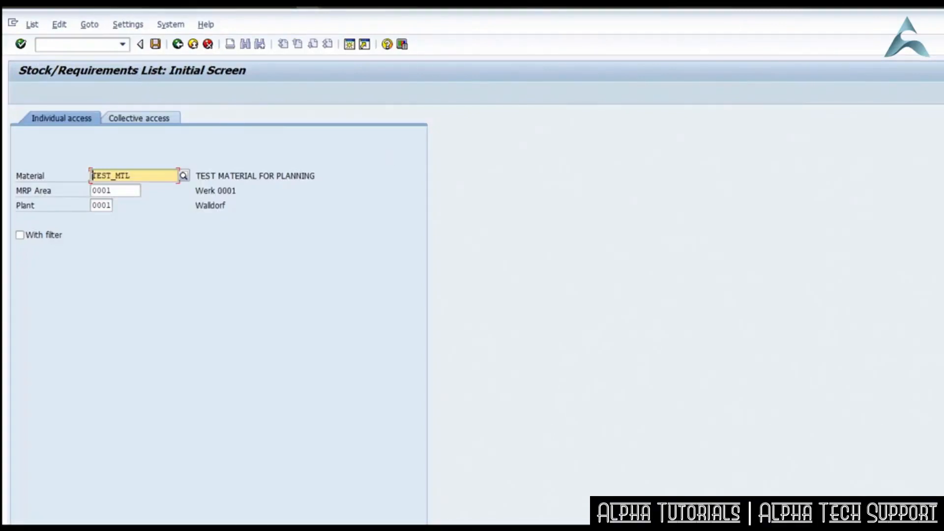
pyautogui.press('Return')
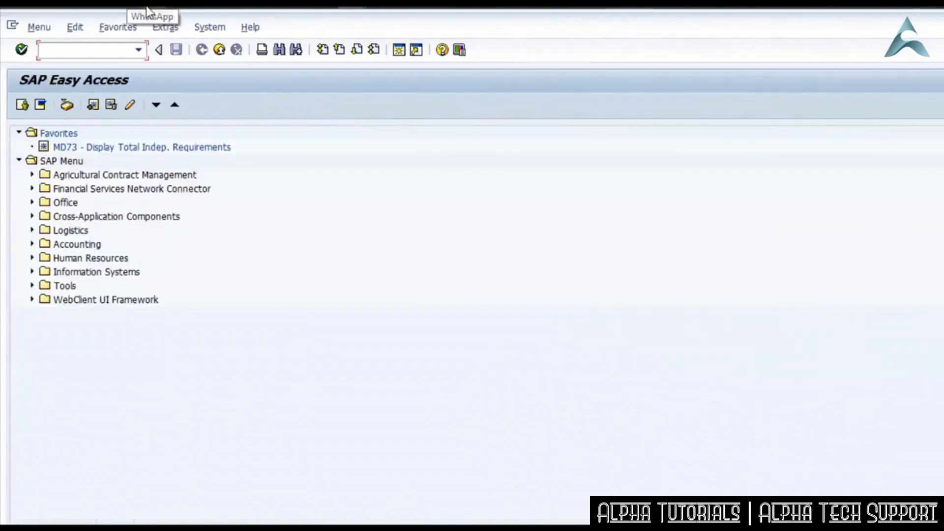
# Display the stock/requirements list of the BOM component TEST_COMPONENT in plant 0001 with transaction MD04.
pyautogui.write('md04')
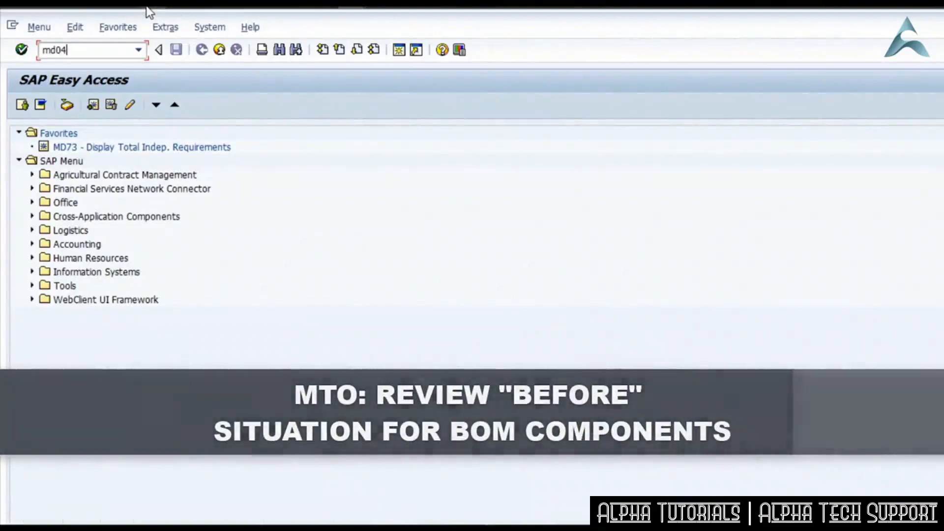
pyautogui.press('Return')
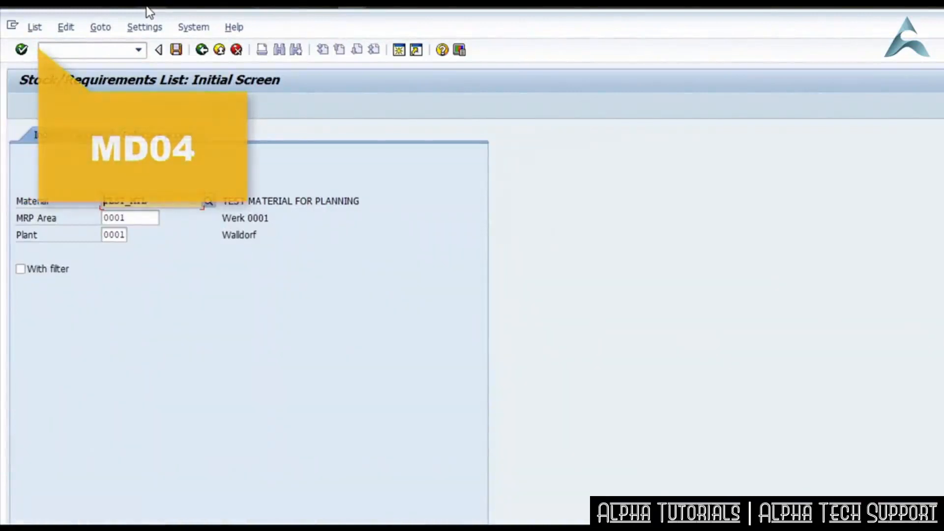
pyautogui.moveTo(161, 203); pyautogui.dragTo(109, 162)
pyautogui.press('BackSpace')
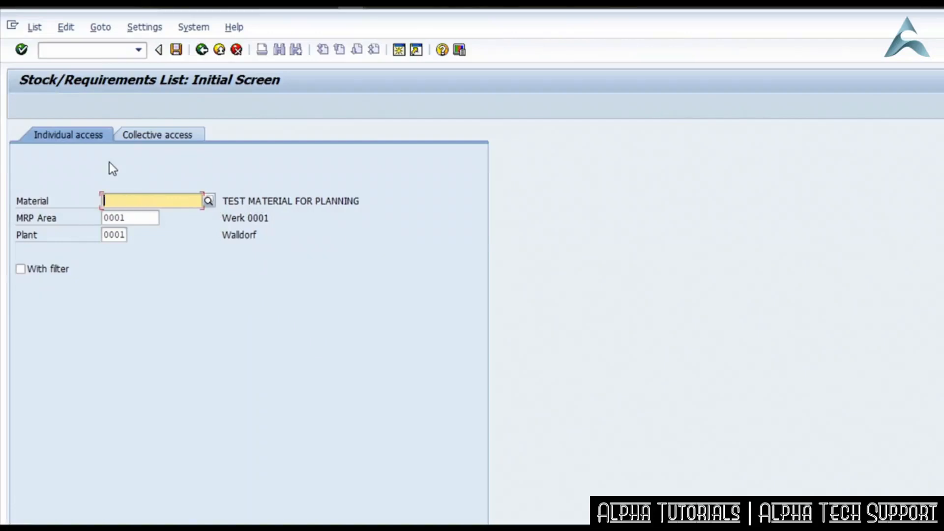
pyautogui.press('Down')
pyautogui.press('Down')
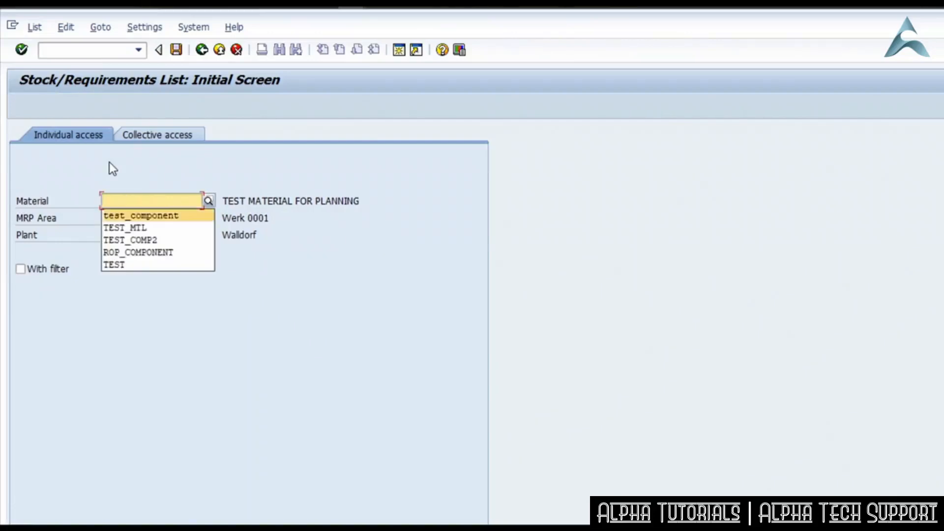
pyautogui.press('Return')
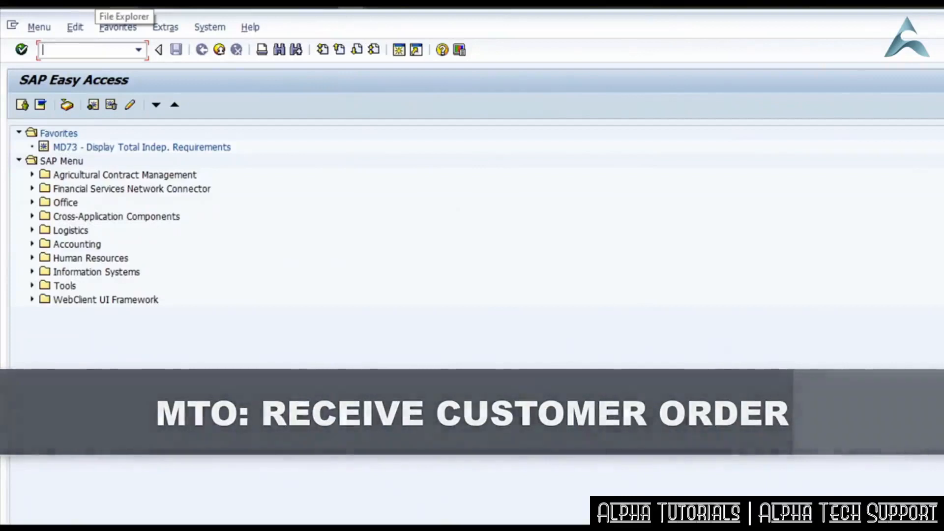
# Create and save a standard order in transaction VA01 for 15 EA of TEST_MTL with PO number MTO EXAMPLE.
pyautogui.write('va01')
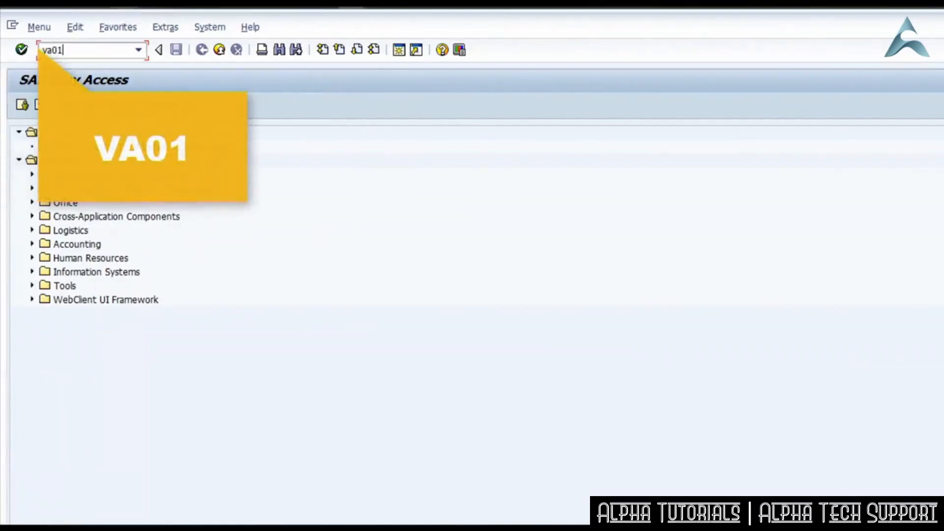
pyautogui.press('Return')
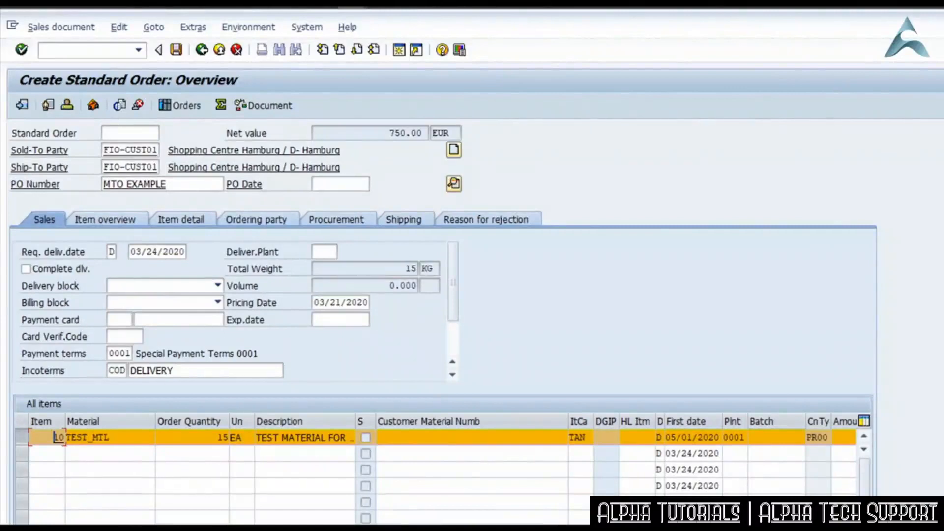
pyautogui.click(176, 51)
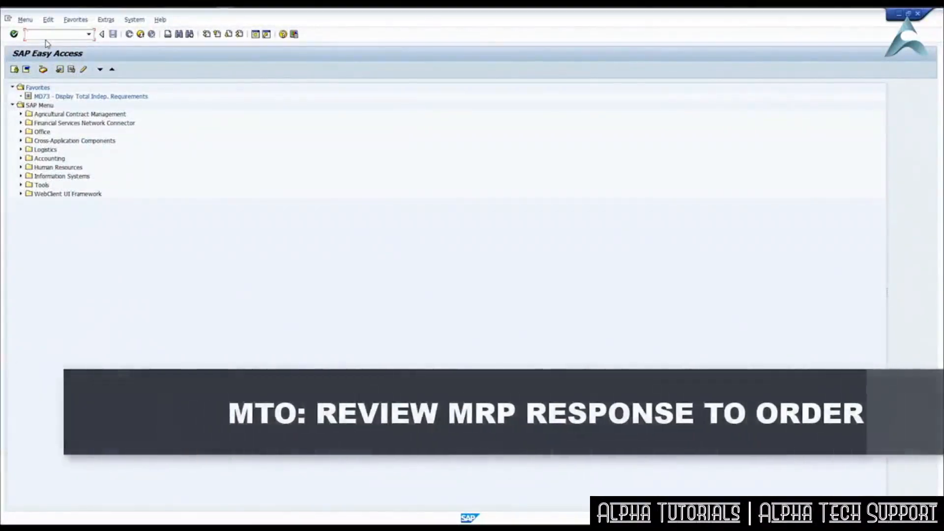
# Reopen the stock/requirements list in transaction MD04 for TEST_MTL in plant 0001 to review the new customer order.
pyautogui.write('md04')
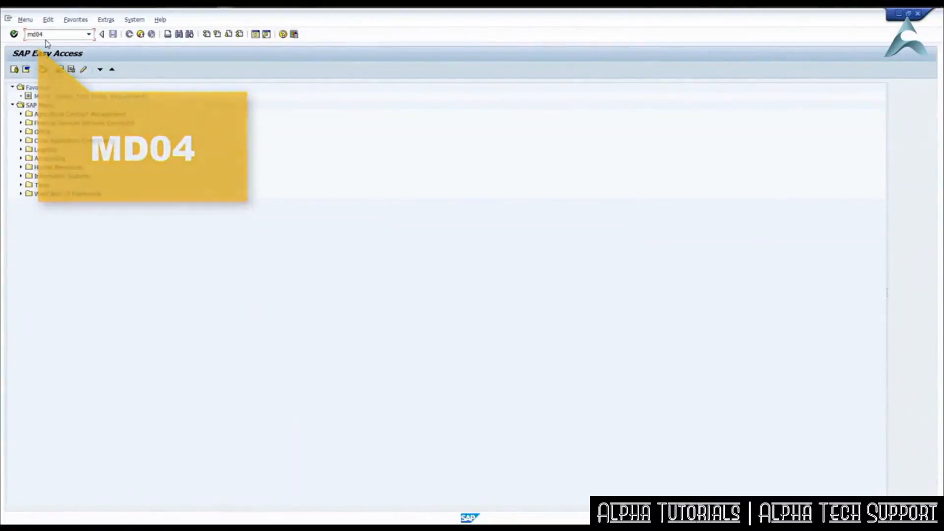
pyautogui.press('Return')
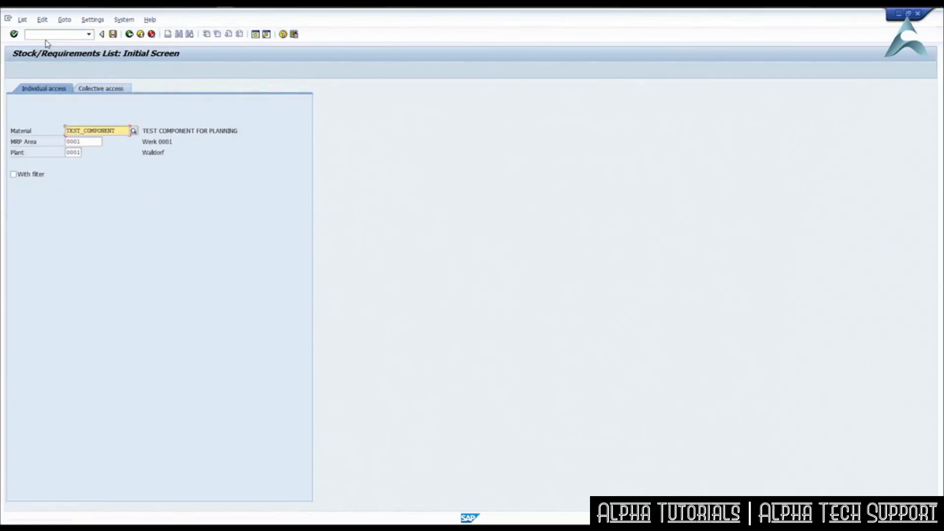
pyautogui.moveTo(121, 130); pyautogui.dragTo(66, 132)
pyautogui.write('TEST_MTL')
pyautogui.press('Return')
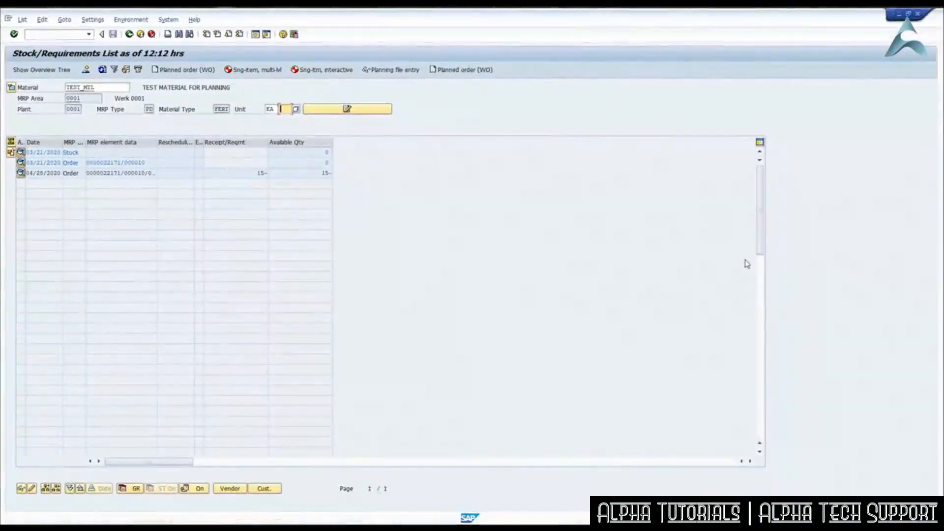
# Run single-item, multi-level MRP for TEST_MTL from its stock/requirements list and refresh the list.
pyautogui.click(262, 72)
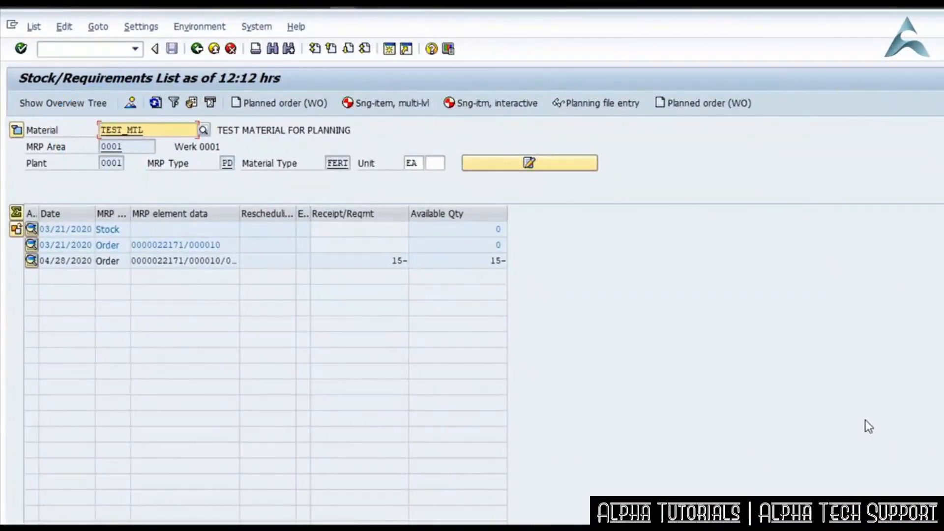
pyautogui.click(155, 103)
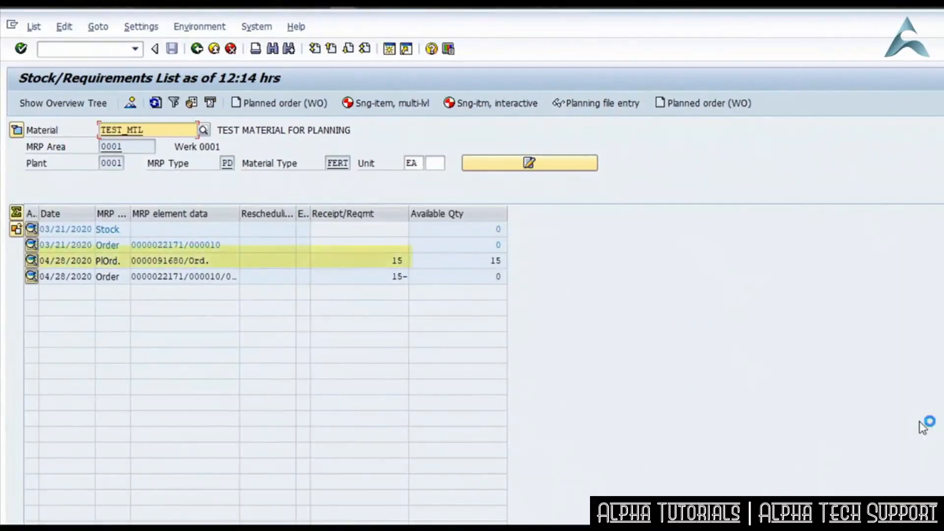
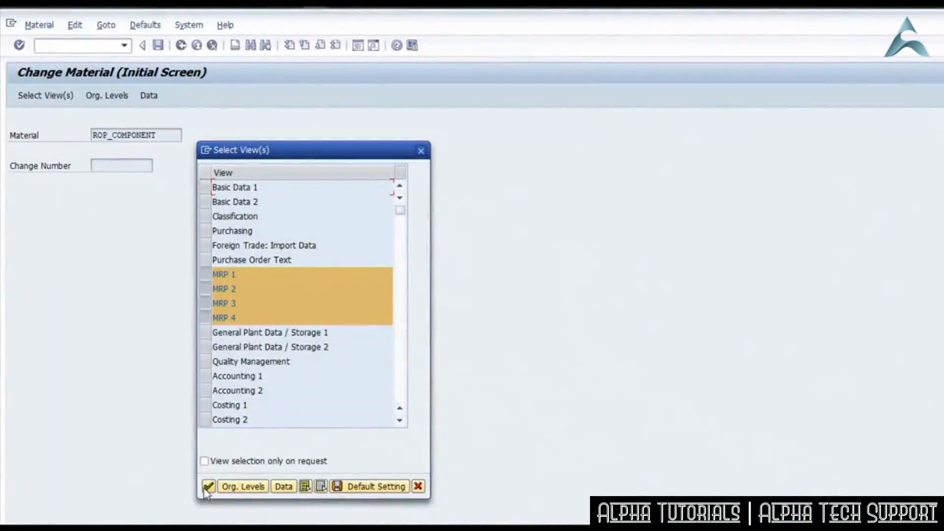
# Open the MRP views of ROP_COMPONENT for plant 0001 and save the material with MRP type VB and reorder point 5.
pyautogui.click(208, 486)
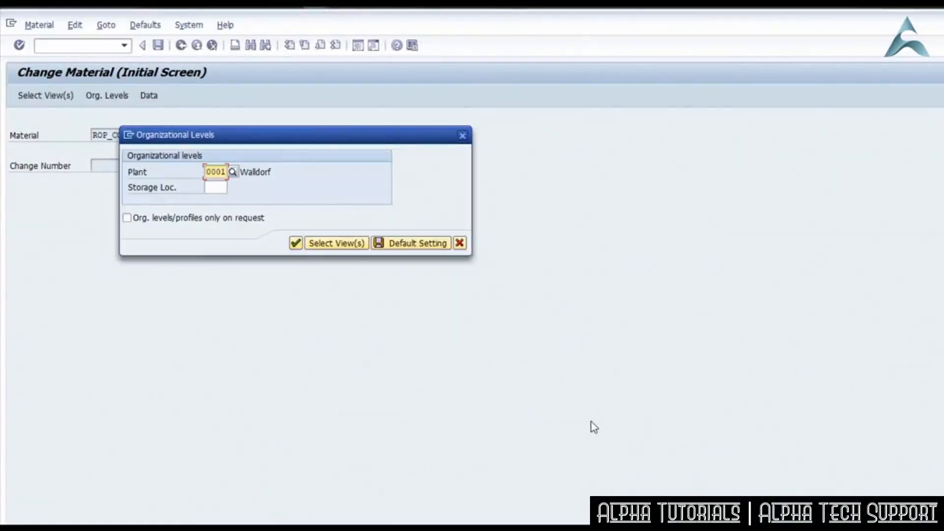
pyautogui.click(295, 243)
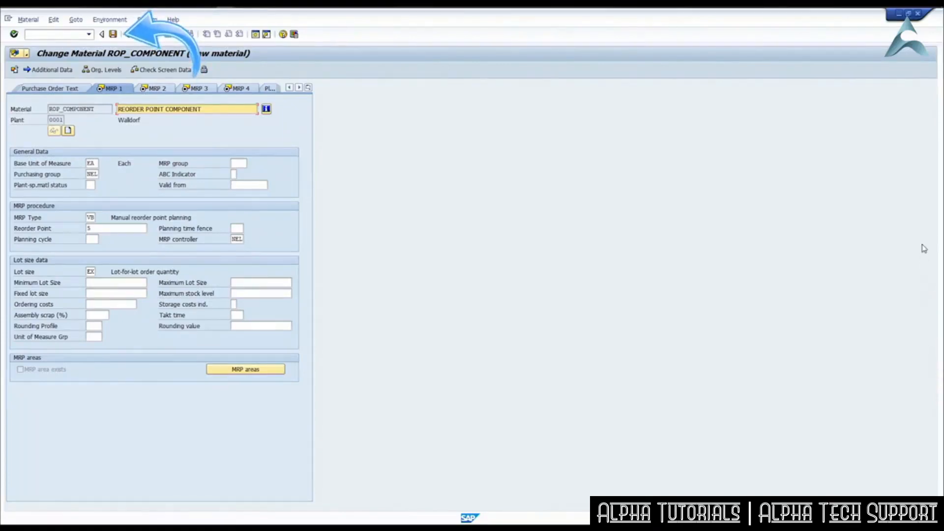
pyautogui.click(114, 34)
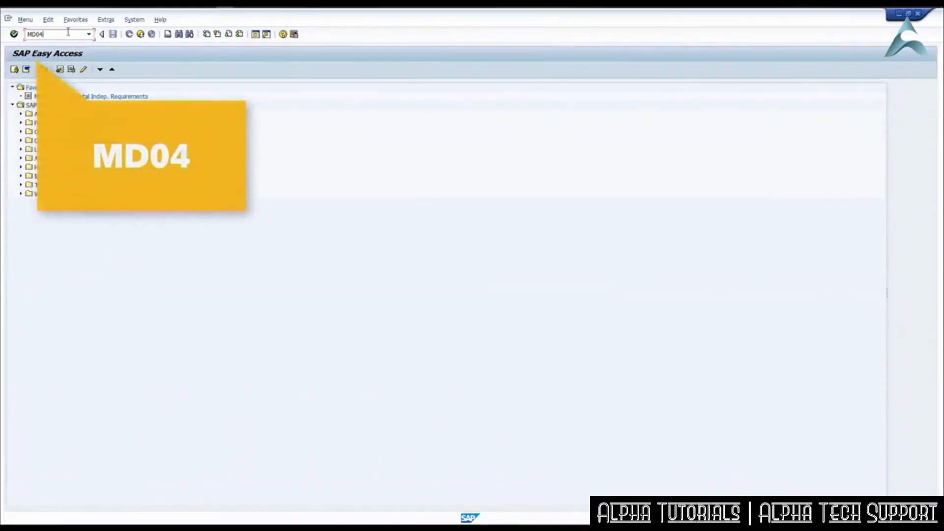
# Display the stock/requirements list of ROP_COMPONENT in plant 0001 with transaction MD04 and expand its header details.
pyautogui.press('Return')
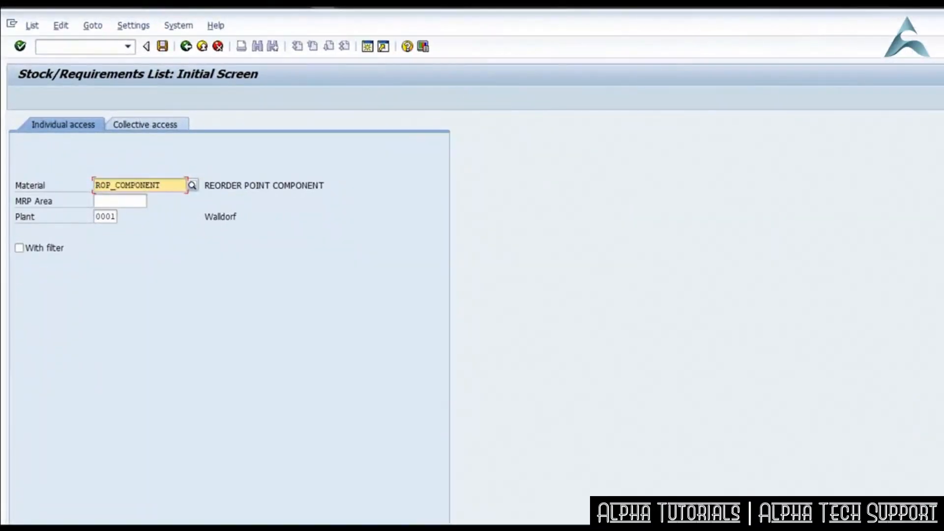
pyautogui.press('Return')
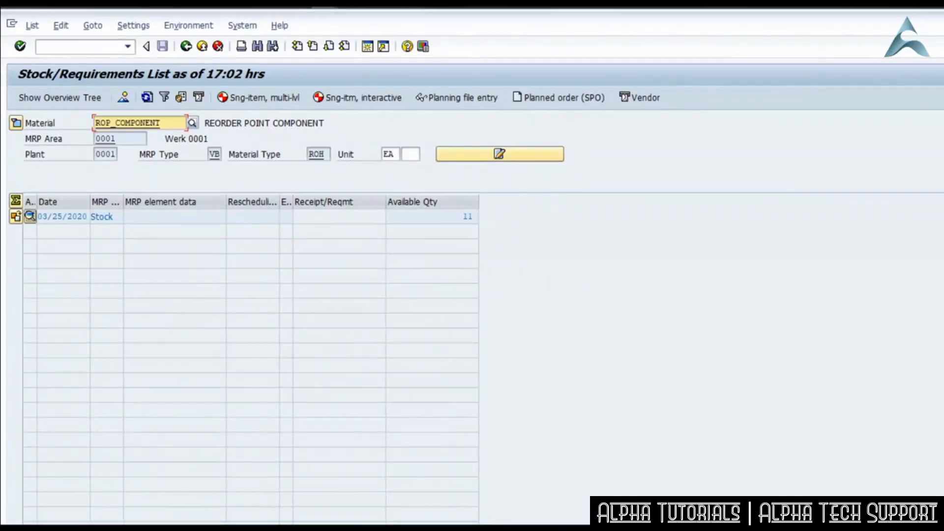
pyautogui.click(15, 124)
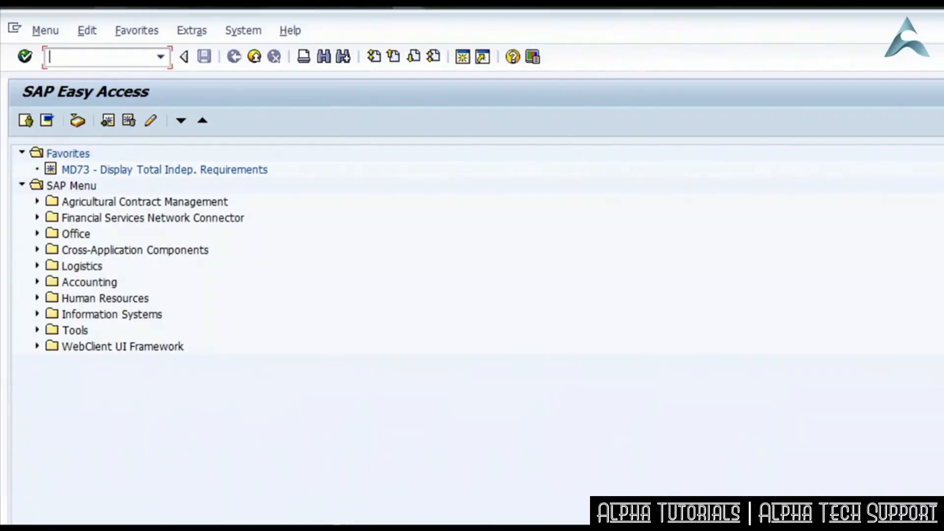
# Open transaction MIGO to record consumption of ROP_COMPONENT.
pyautogui.write('MIGO')
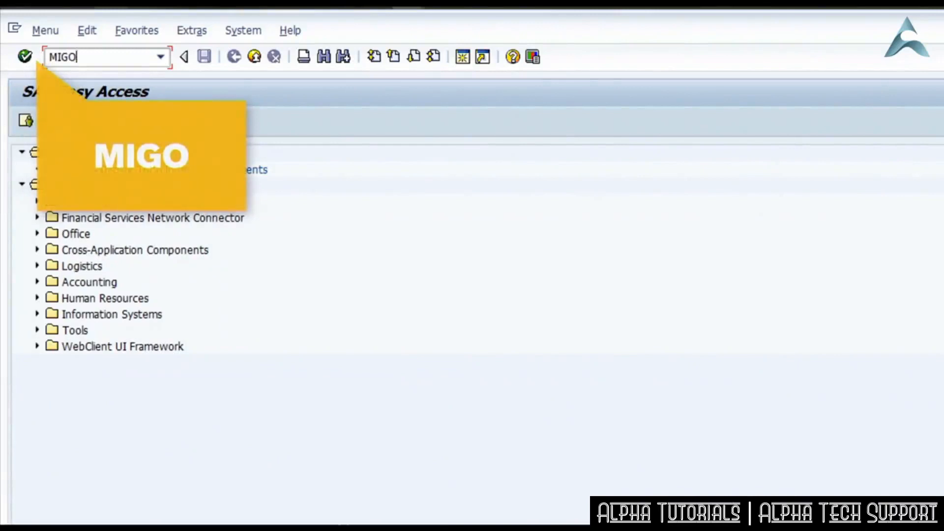
pyautogui.press('Return')
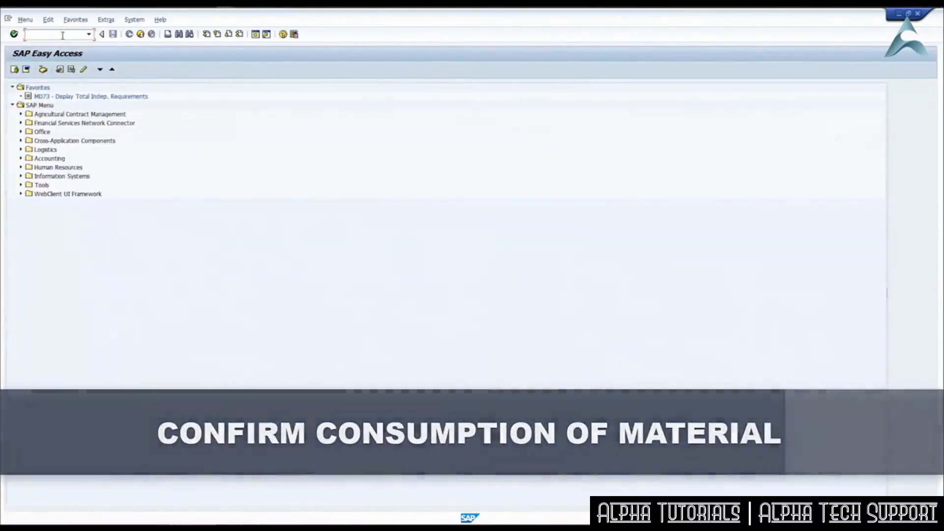
# Reopen the MD04 list for ROP_COMPONENT, run single-item, multi-level MRP from it, and expand the header details.
pyautogui.write('MD04')
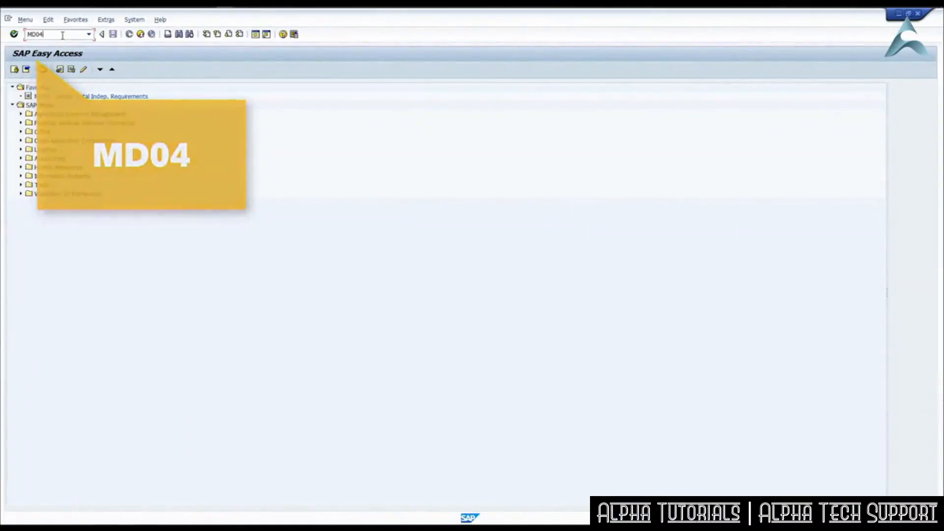
pyautogui.press('Return')
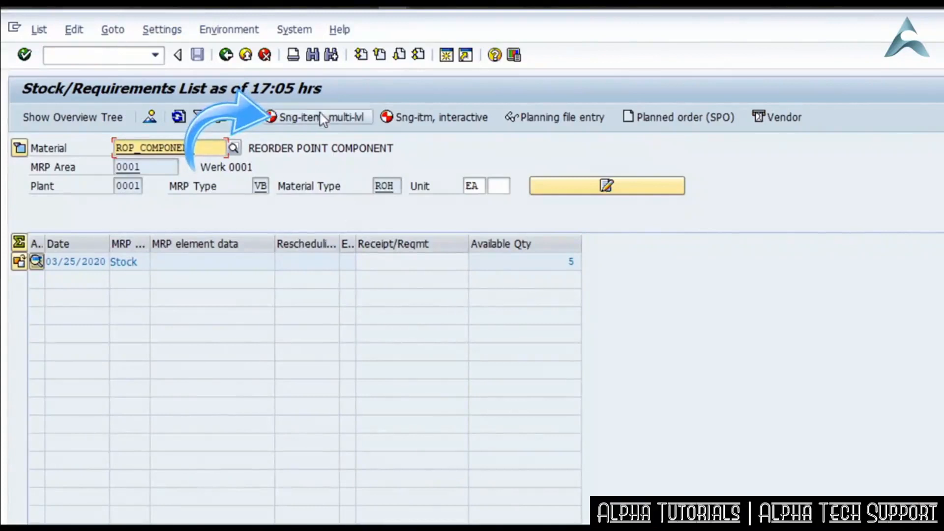
pyautogui.click(344, 117)
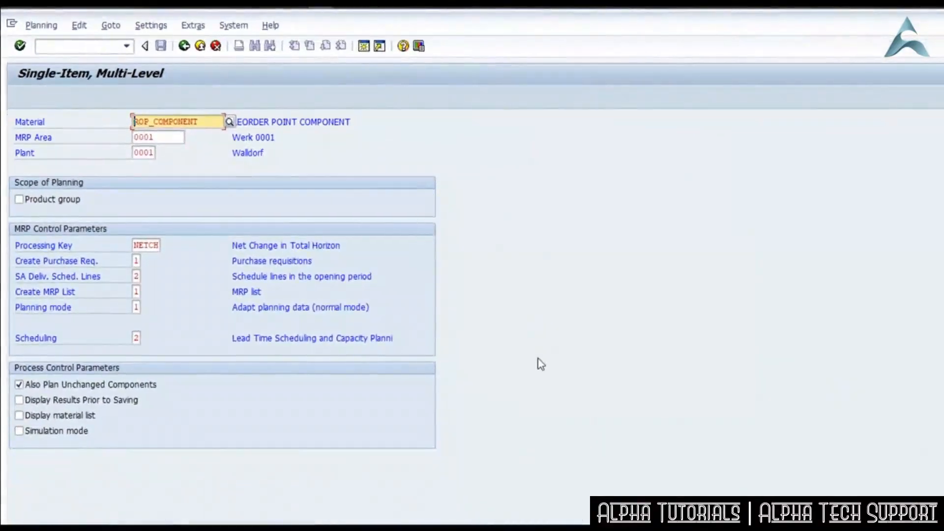
pyautogui.press('Return')
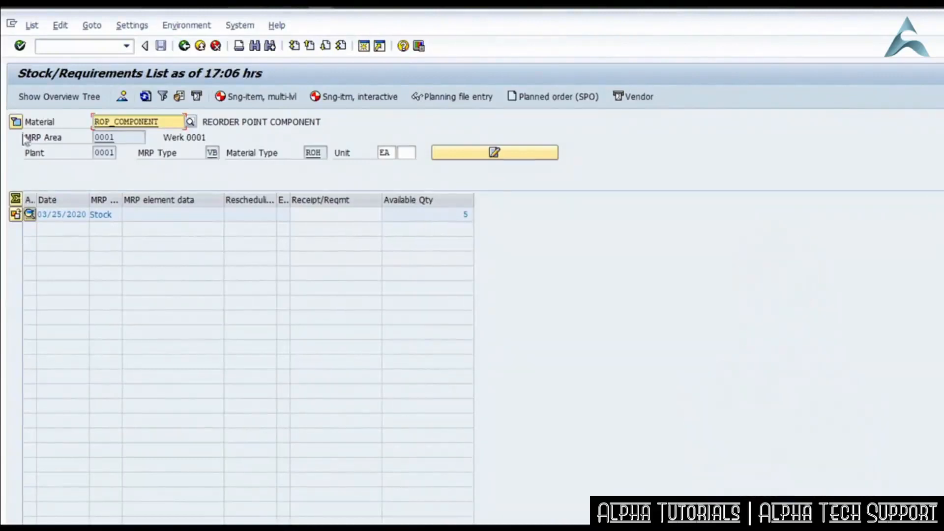
pyautogui.click(16, 122)
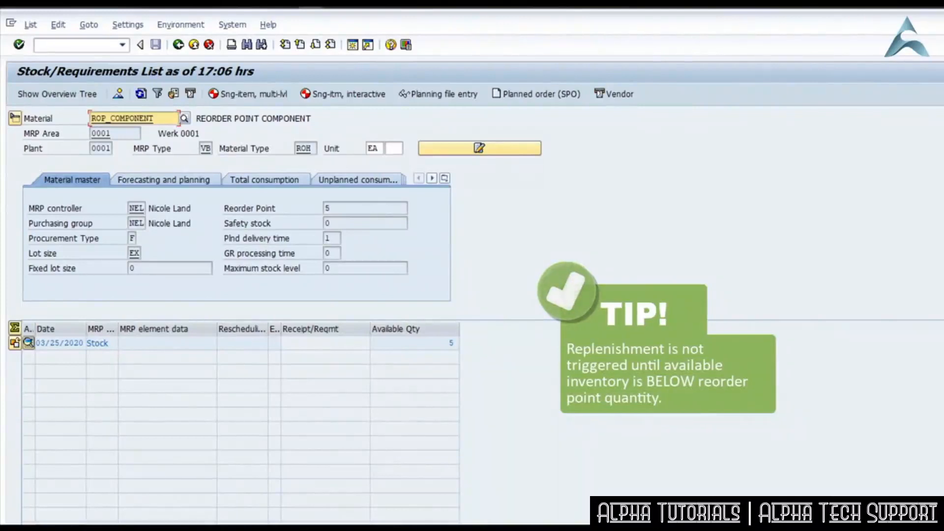
# Start another goods issue in transaction MIGO for ROP_COMPONENT, using A07 Goods Issue, R10 Other and movement type 201.
pyautogui.click(112, 44)
pyautogui.write('/n')
pyautogui.press('Return')
pyautogui.write('MIGO')
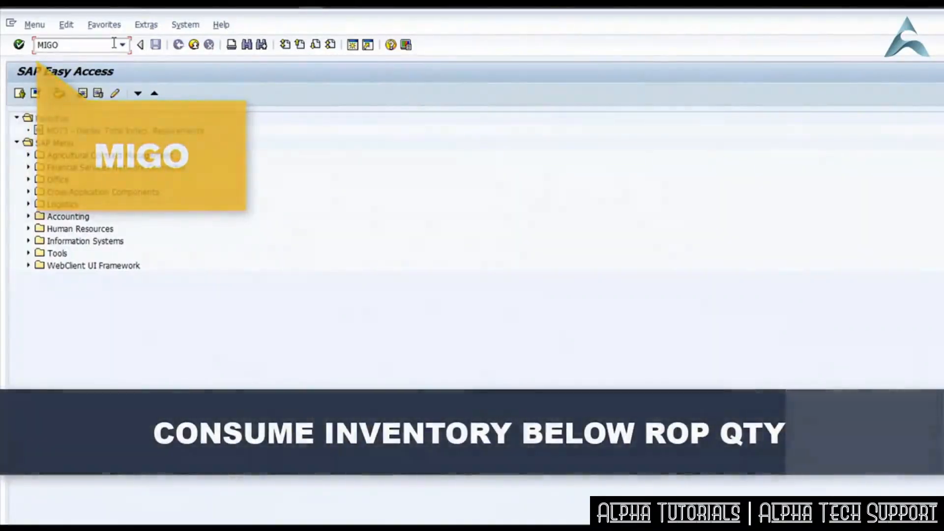
pyautogui.press('Return')
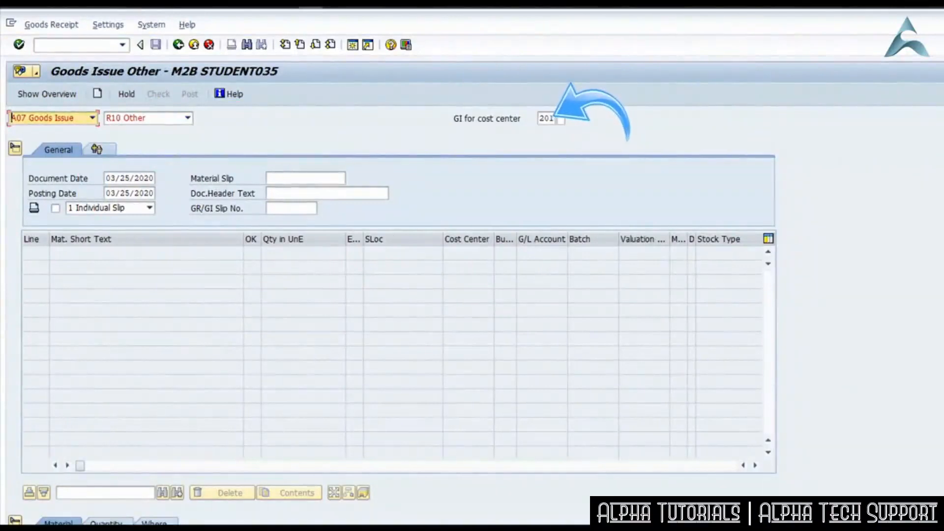
pyautogui.press('Return')
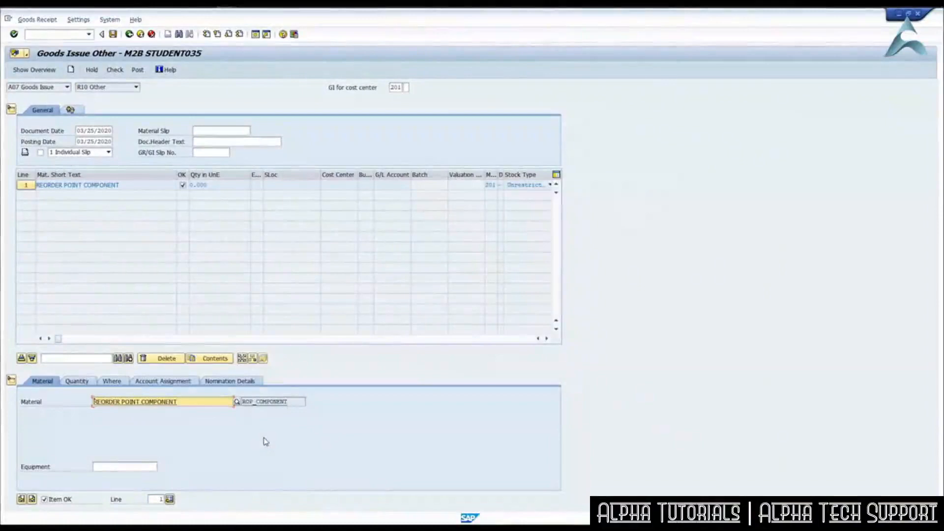
# Post the issue of 1 EA from Raw Materials in plant 0001 to G/L account 405200 and cost center PRODUCTION.
pyautogui.click(80, 382)
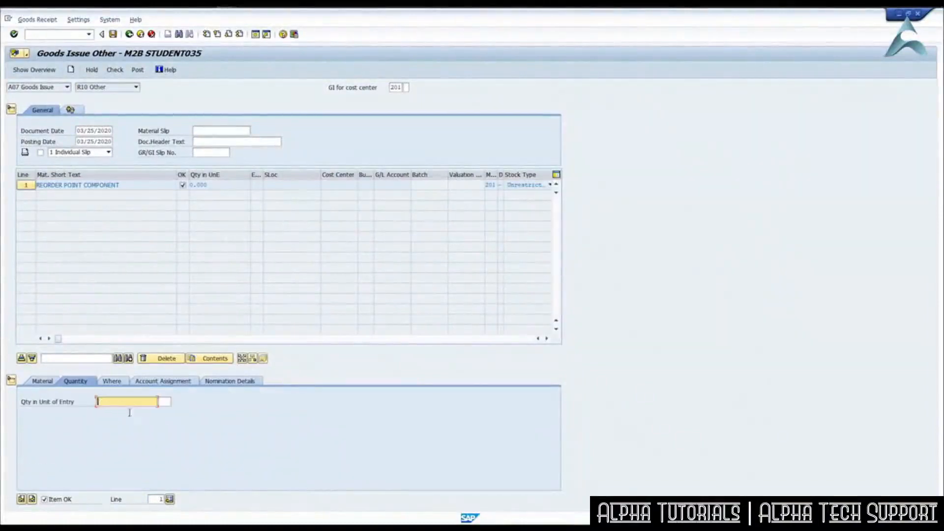
pyautogui.write('1')
pyautogui.press('Return')
pyautogui.click(111, 381)
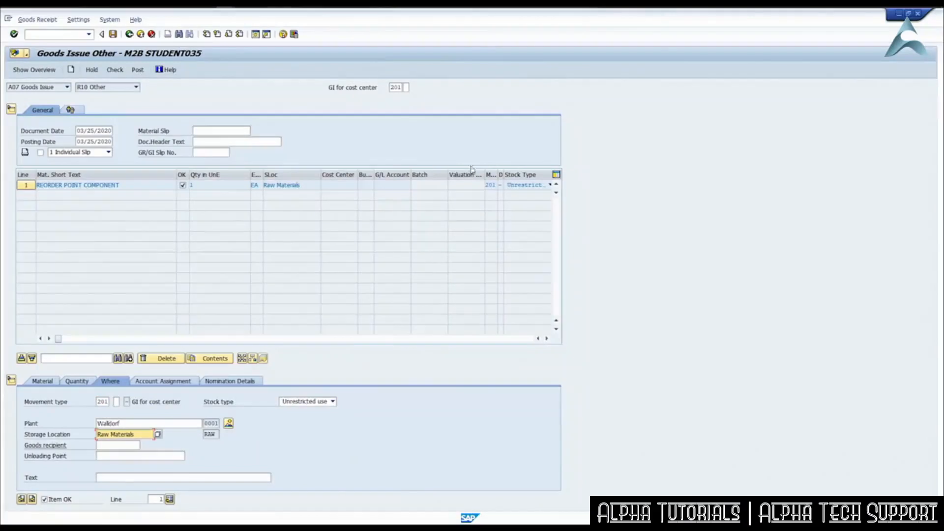
pyautogui.click(166, 383)
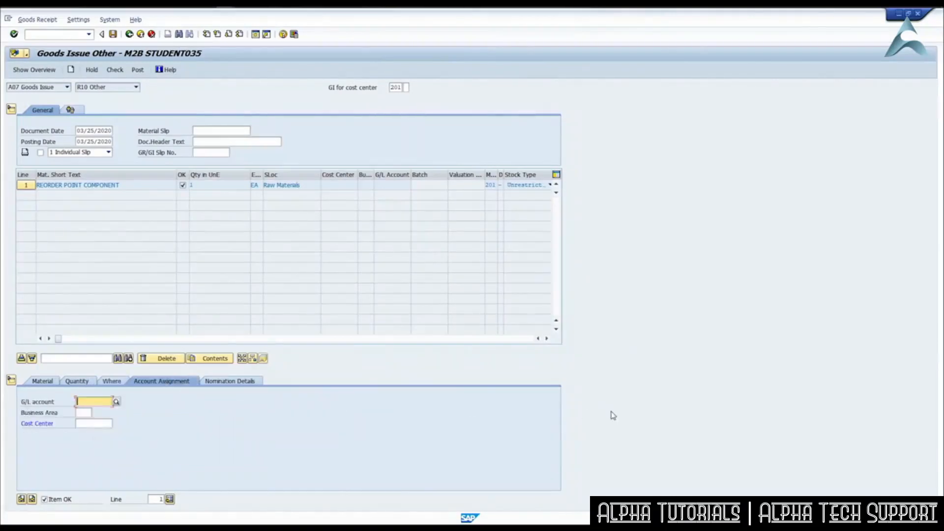
pyautogui.press('Return')
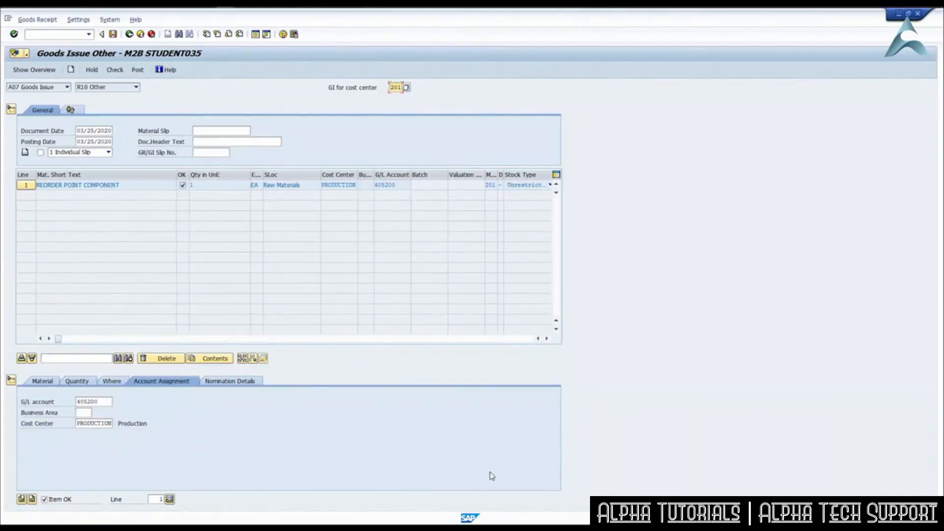
pyautogui.hotkey('ctrl', 's')
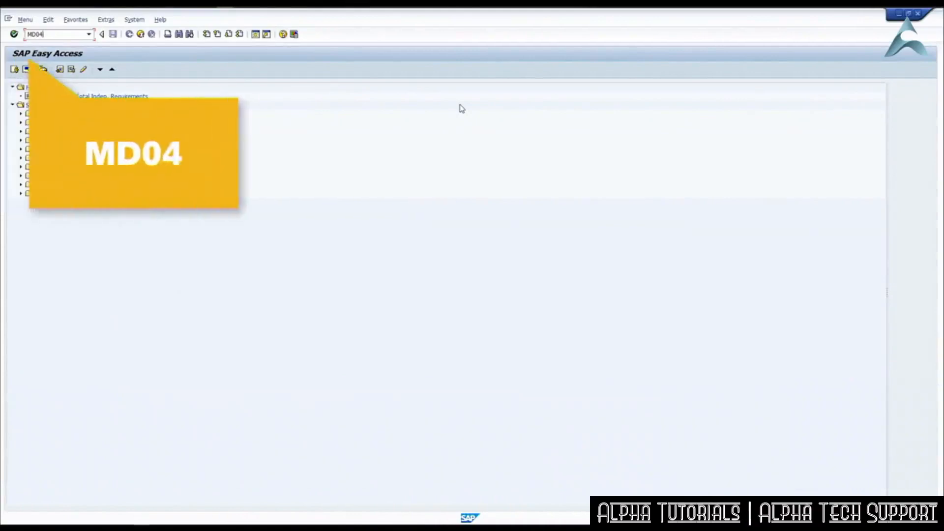
# Return to transaction MD04 to check the available stock of ROP_COMPONENT against its reorder point in the header details.
pyautogui.press('Return')
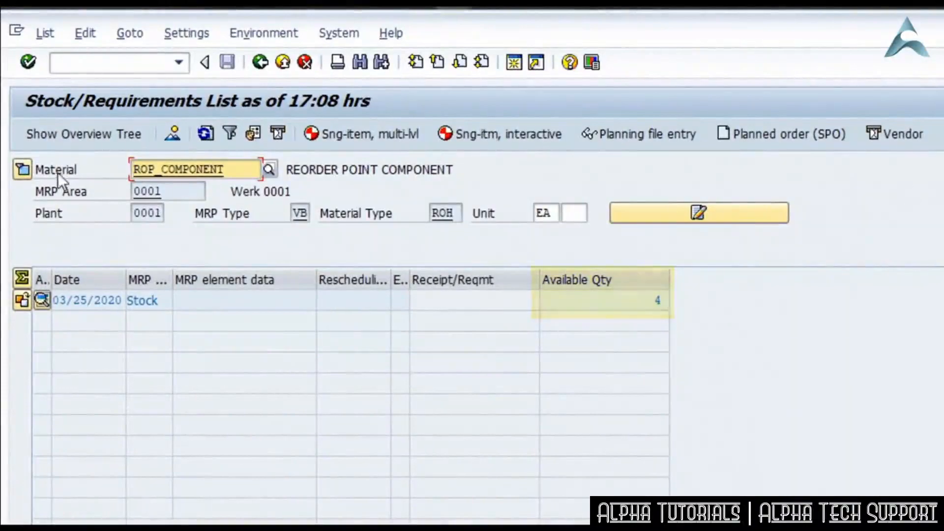
pyautogui.click(22, 171)
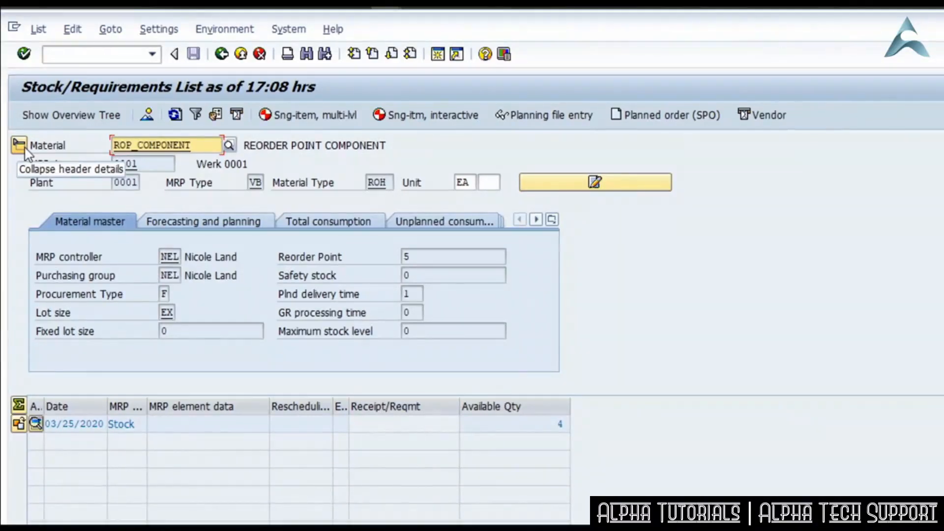
# Run single-item, multi-level MRP for ROP_COMPONENT with processing key NETCH and refresh its stock/requirements list.
pyautogui.click(324, 121)
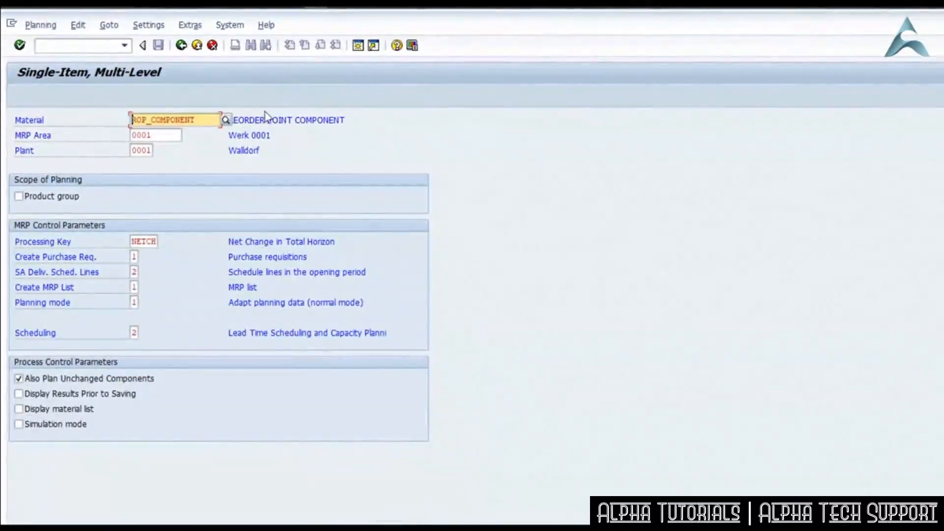
pyautogui.press('Return')
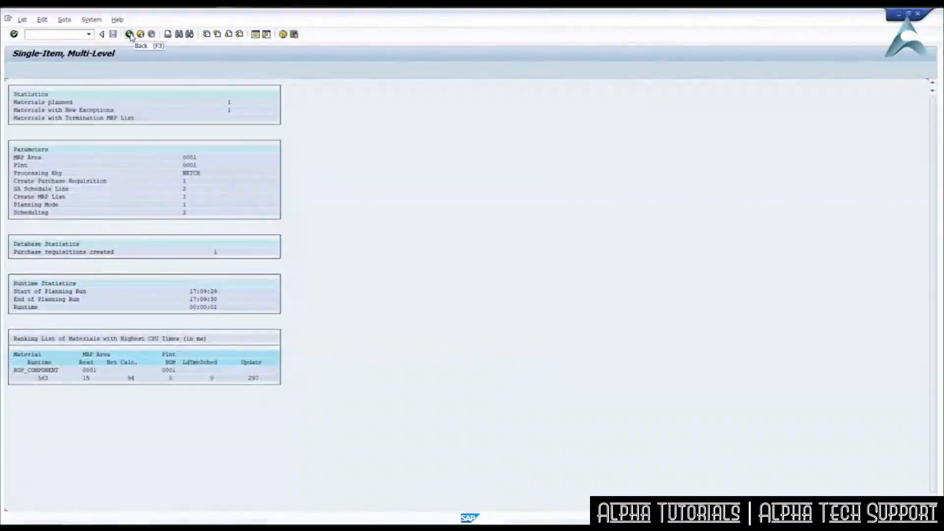
pyautogui.click(129, 35)
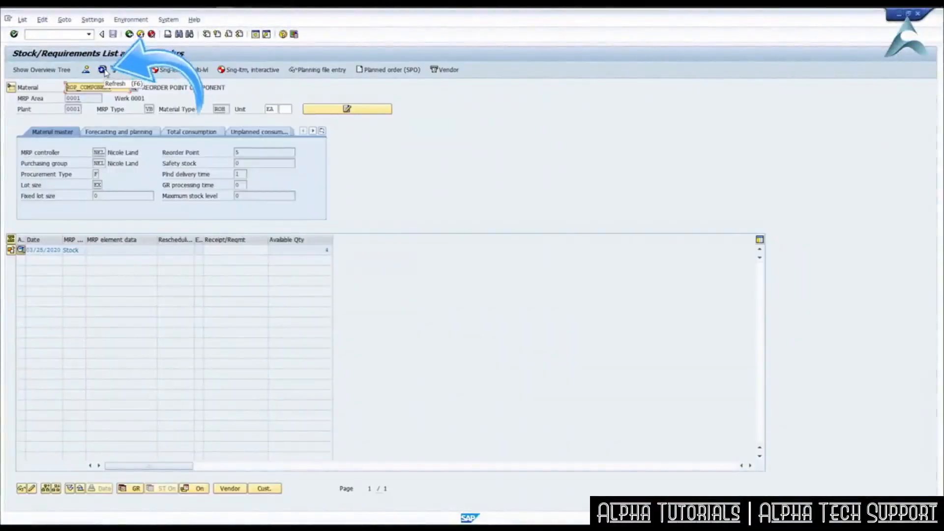
pyautogui.click(105, 72)
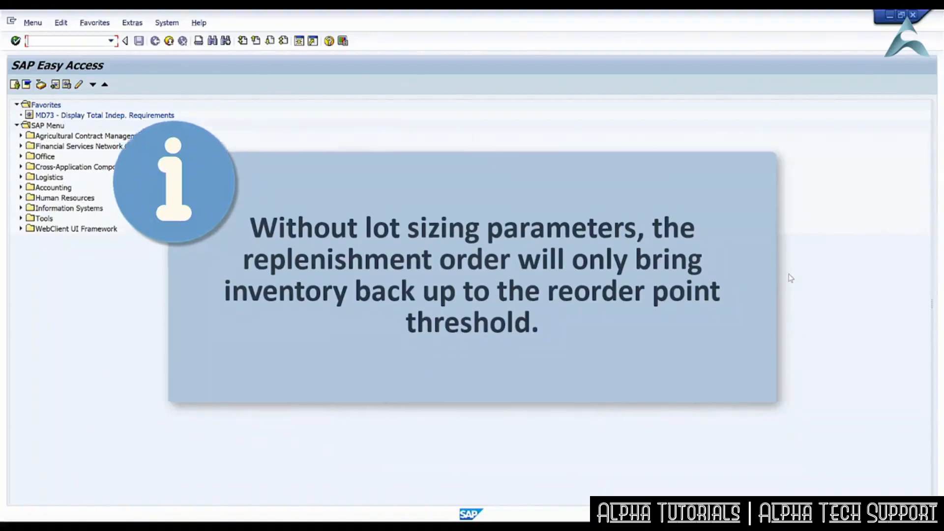
# Open ROP_COMPONENT for change in transaction MM02 with the MRP 1 to MRP 4 views for plant 0001.
pyautogui.write('mm02')
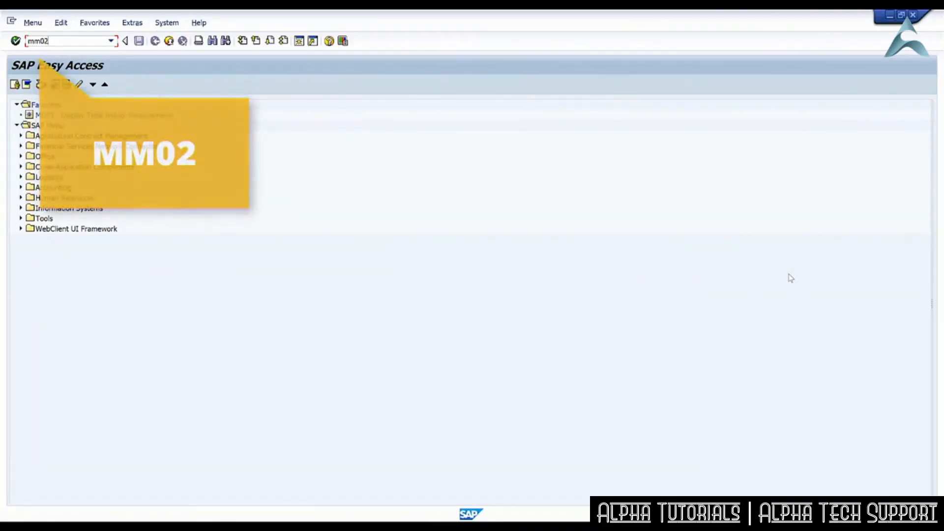
pyautogui.press('Return')
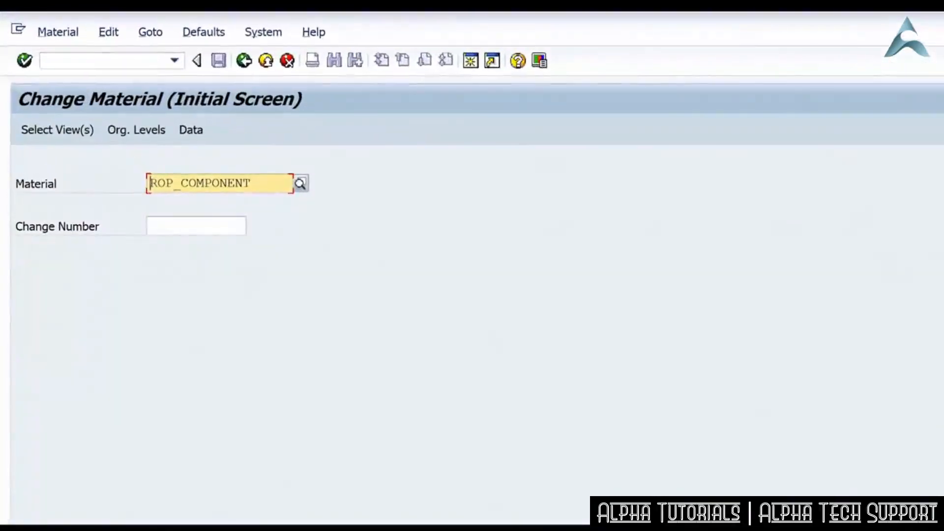
pyautogui.press('Return')
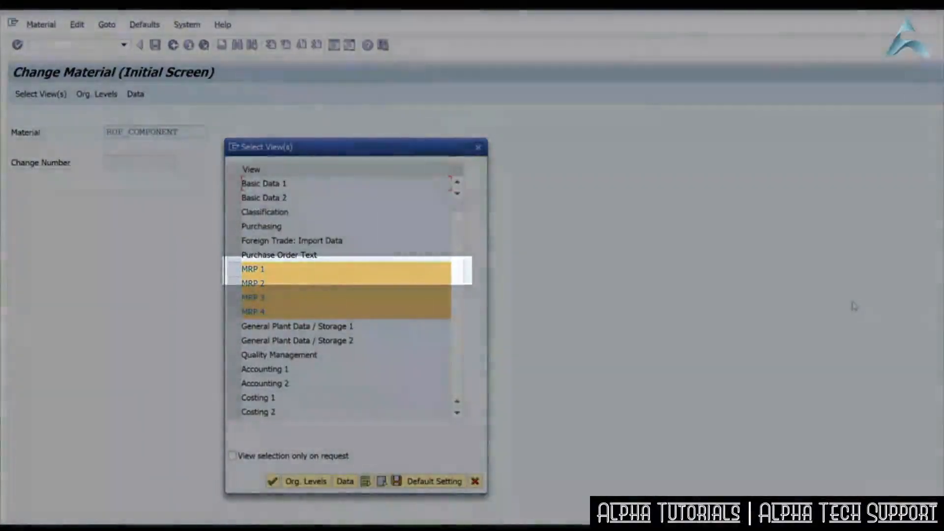
pyautogui.press('Return')
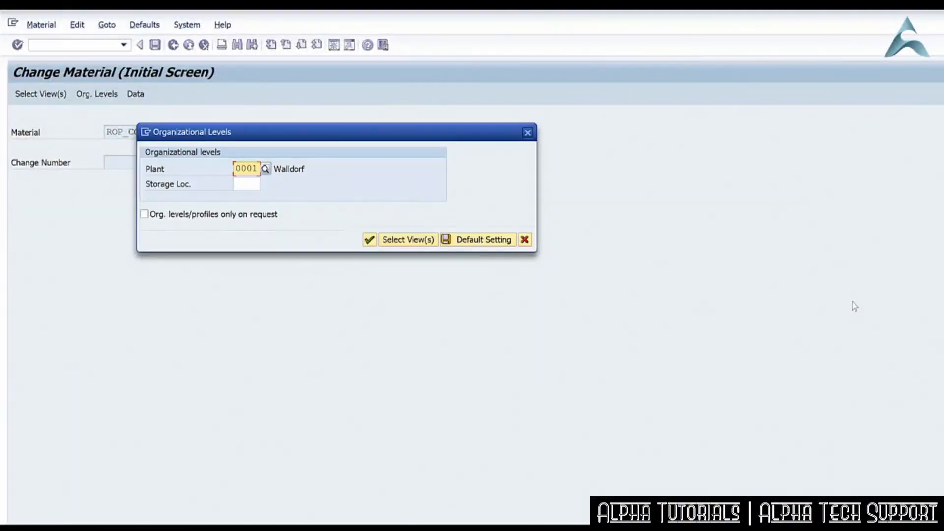
pyautogui.press('Return')
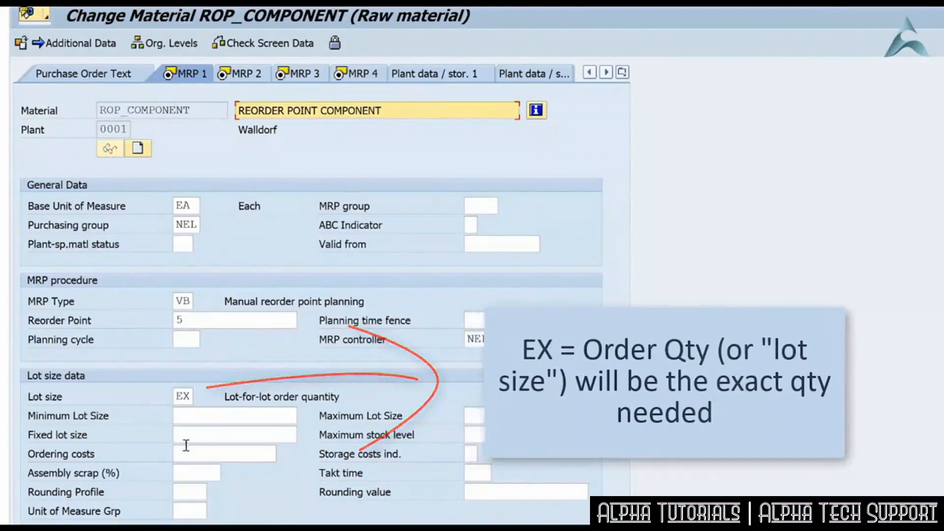
# Look up the available lot sizing procedures for ROP_COMPONENT and keep EX, lot-for-lot order quantity.
pyautogui.click(189, 397)
pyautogui.press('F4')
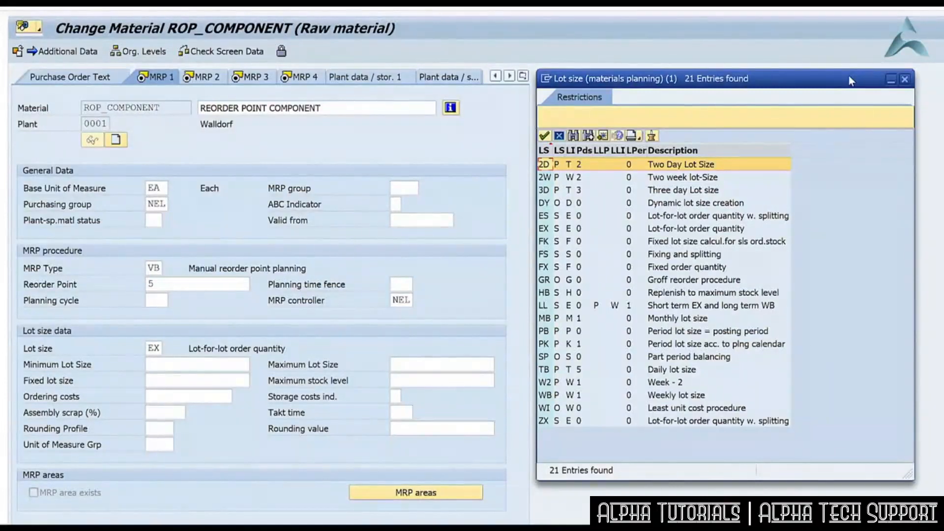
pyautogui.click(548, 229)
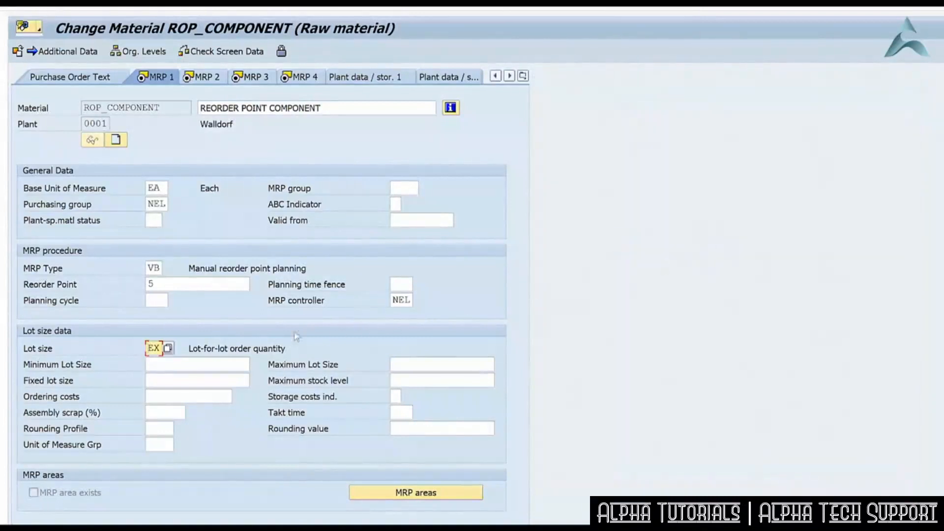
# Set ROP_COMPONENT's minimum lot size to 25 and rounding value to 5, save the material and leave the change transaction.
pyautogui.click(207, 364)
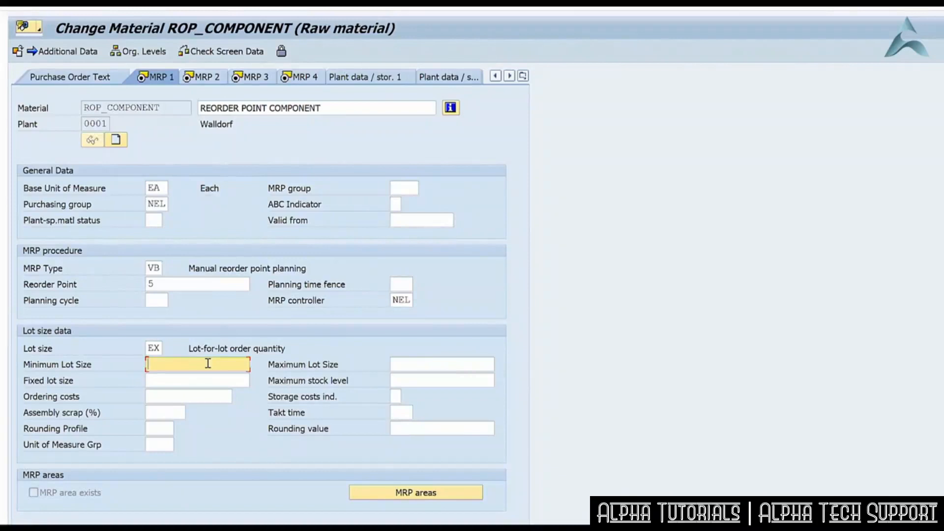
pyautogui.write('25')
pyautogui.click(408, 363)
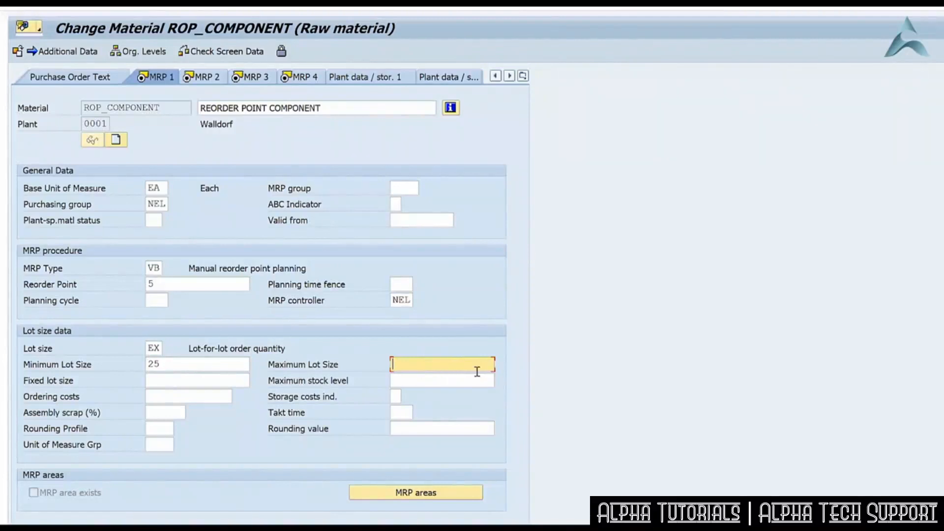
pyautogui.click(480, 429)
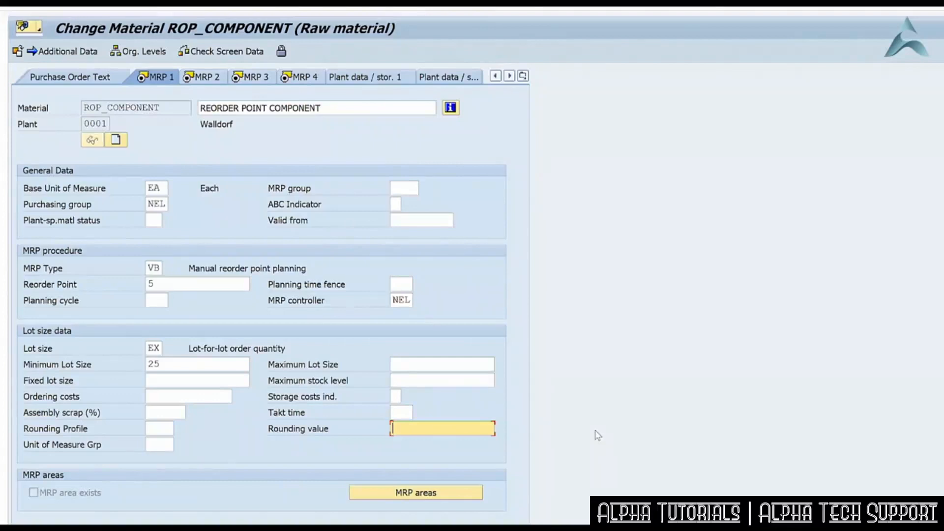
pyautogui.write('5')
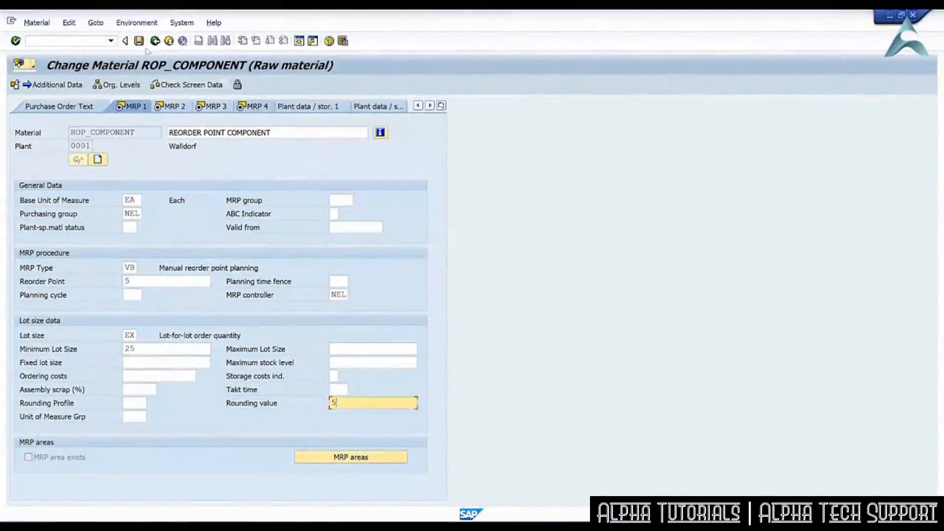
pyautogui.click(139, 41)
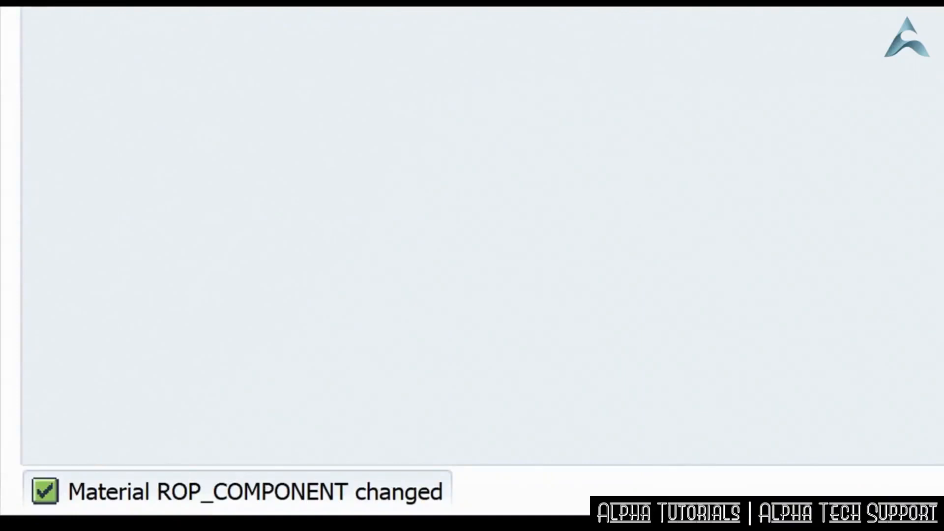
pyautogui.press('F3')
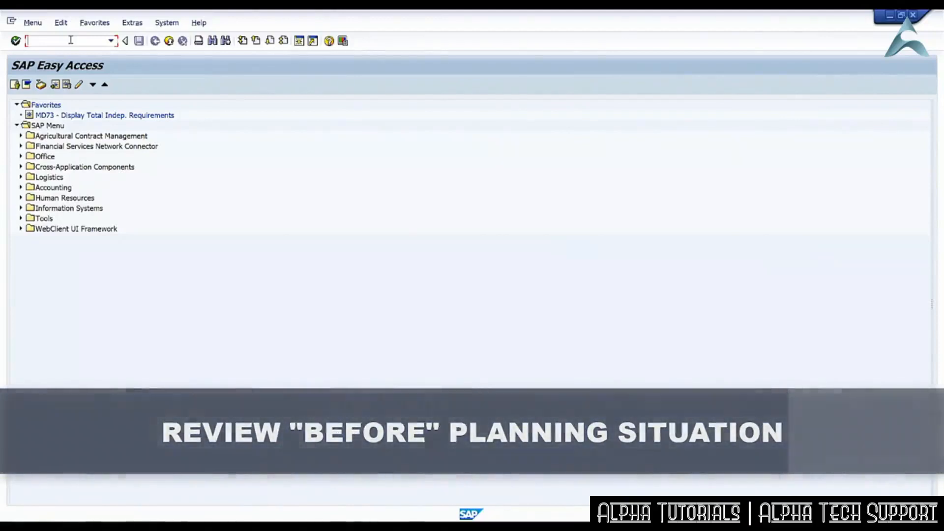
# Open the stock/requirements list of ROP_COMPONENT in plant 0001 with transaction MD04.
pyautogui.write('md04')
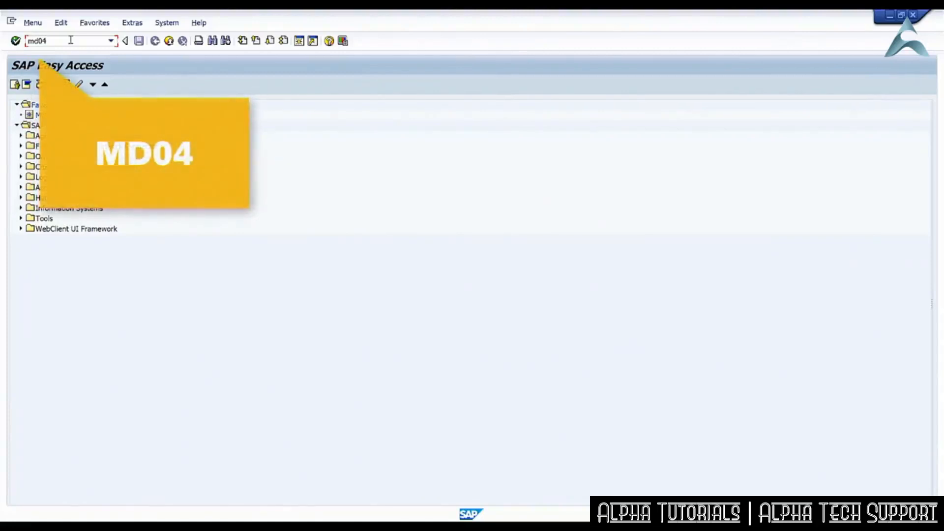
pyautogui.press('Return')
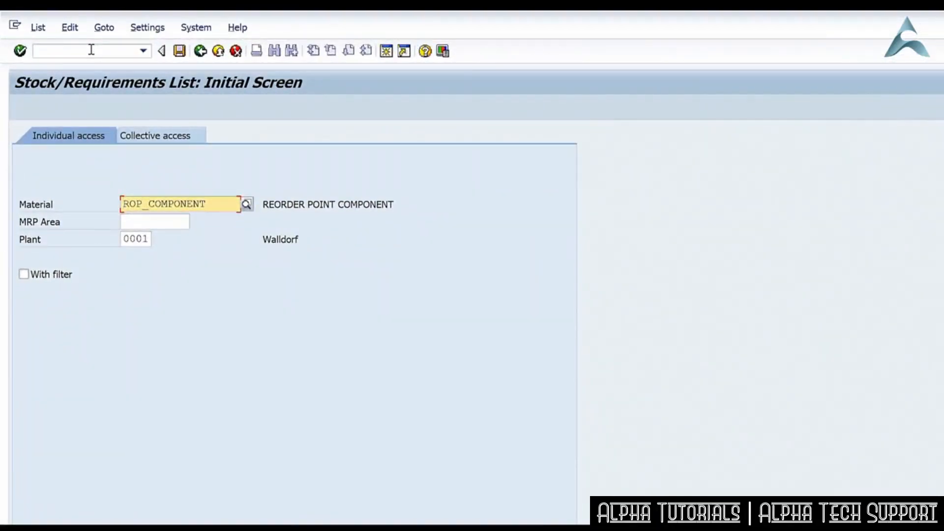
pyautogui.press('Return')
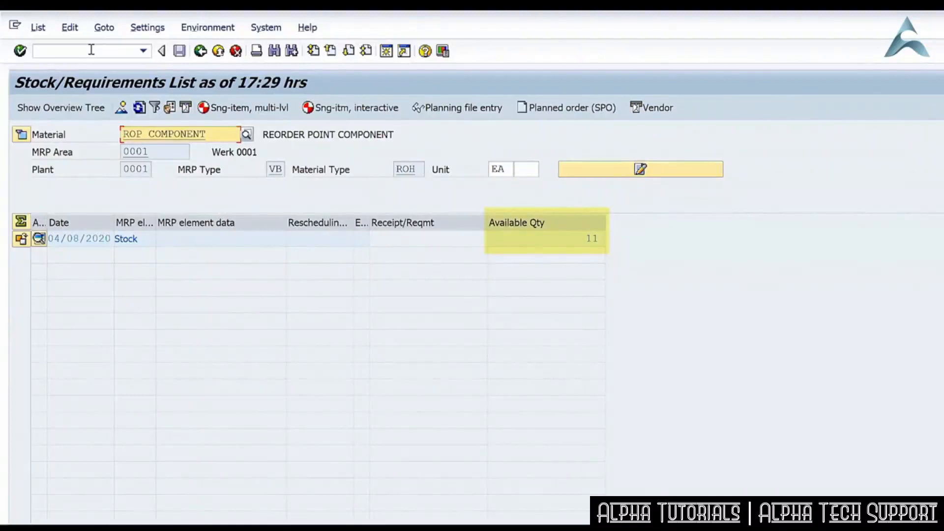
# Check the lot size data and the material master reorder point in ROP_COMPONENT's header details.
pyautogui.click(21, 134)
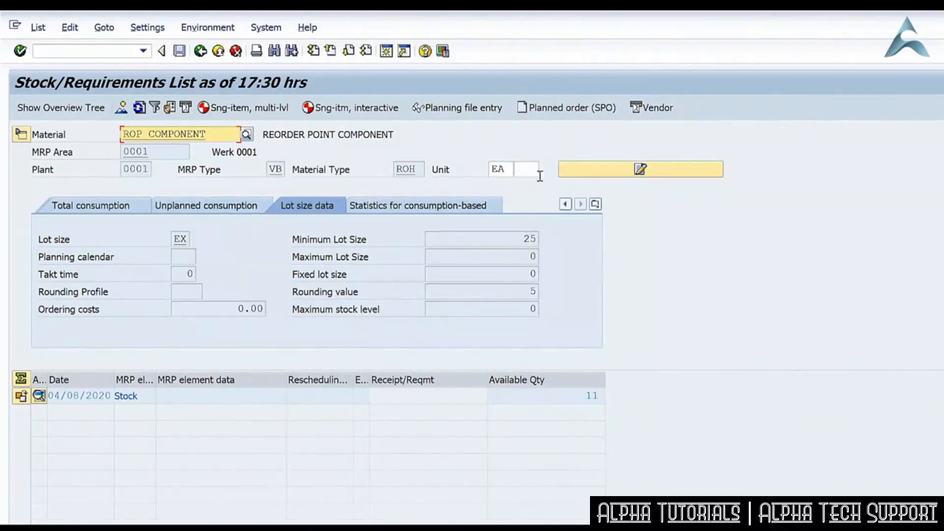
pyautogui.click(596, 205)
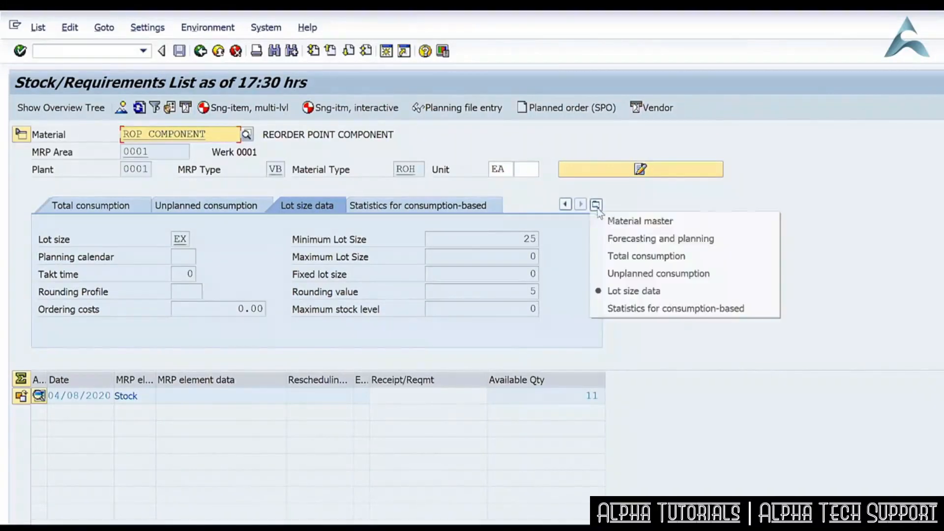
pyautogui.click(627, 221)
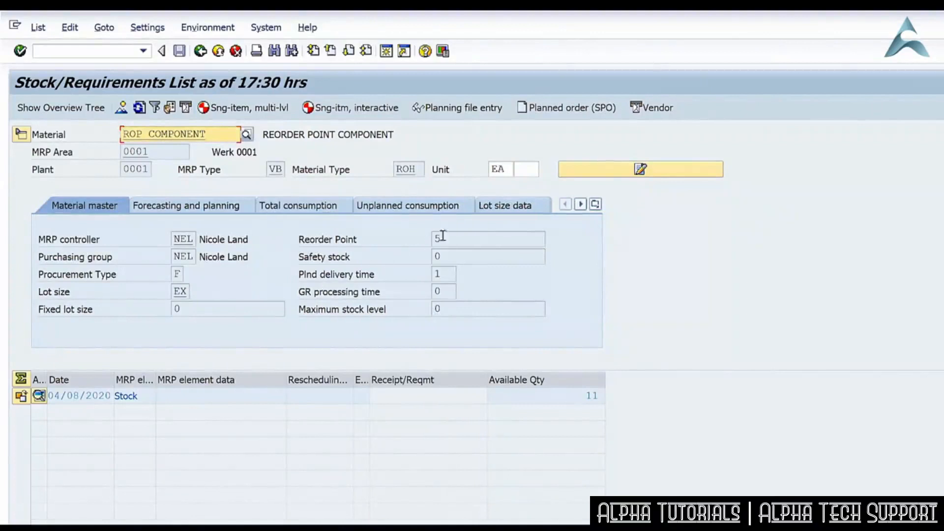
pyautogui.click(460, 239)
pyautogui.write('5')
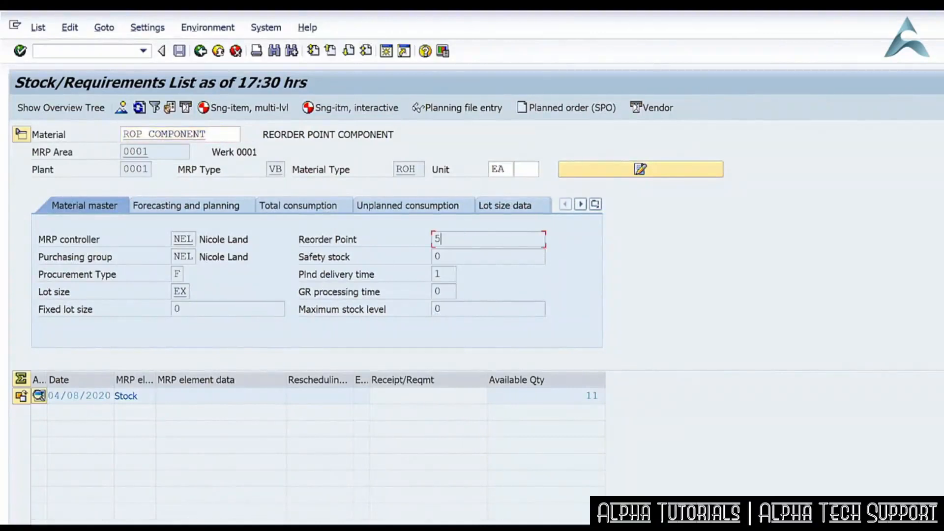
# Post a 201 goods issue of 10 EA of ROP_COMPONENT from Raw Materials to G/L account 405200 and cost center PRODUCTION.
pyautogui.click(143, 51)
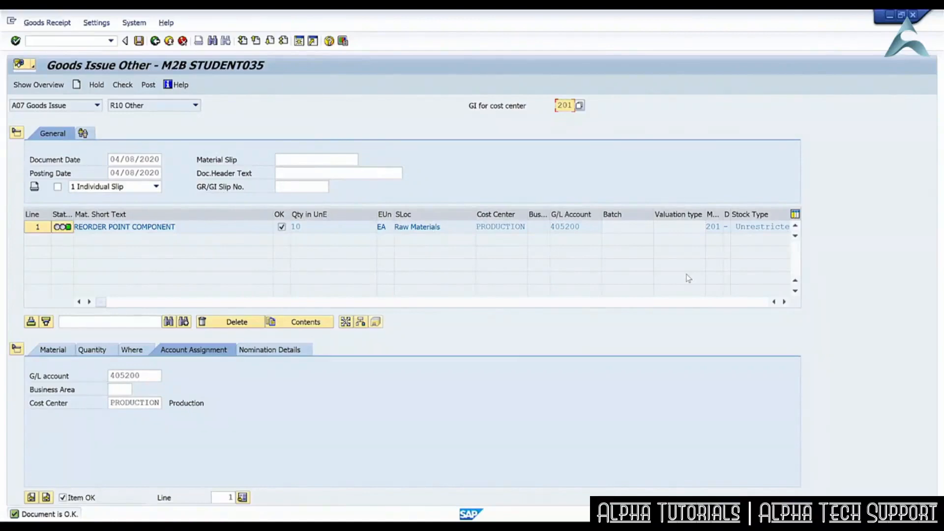
pyautogui.click(148, 85)
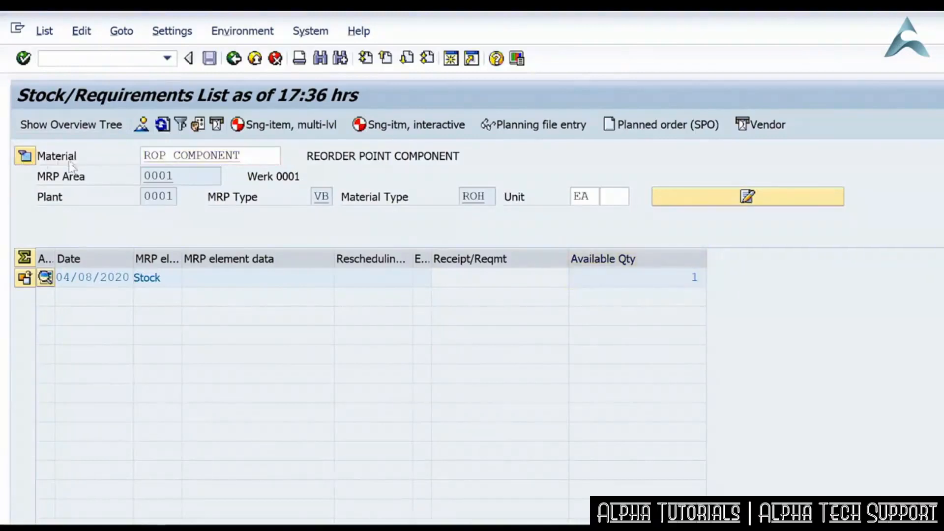
# Show ROP_COMPONENT's header details in MD04, run single-item, multi-level MRP with processing key NETCH and refresh the list.
pyautogui.click(24, 156)
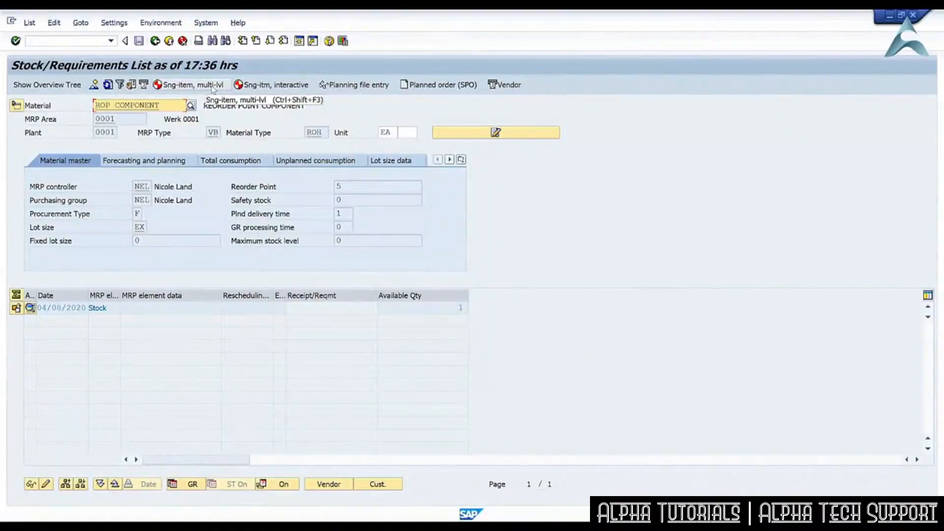
pyautogui.click(213, 84)
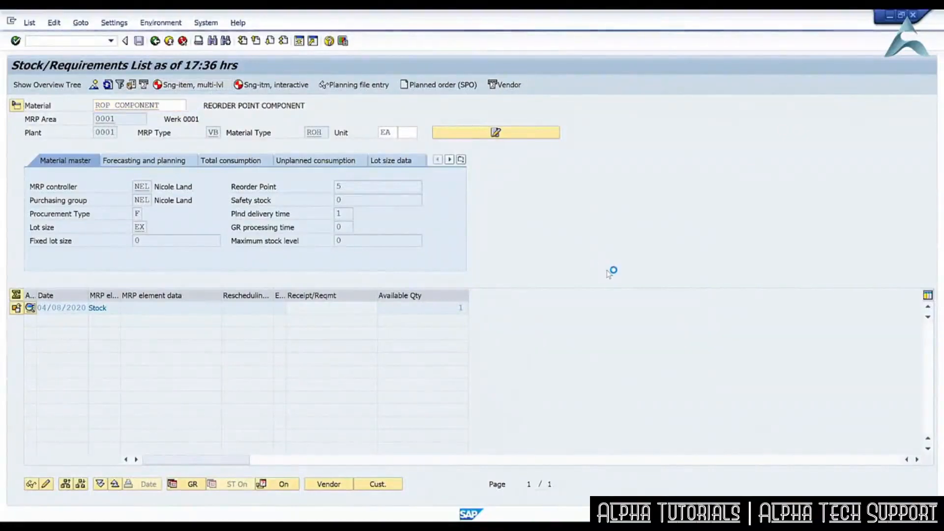
pyautogui.press('F8')
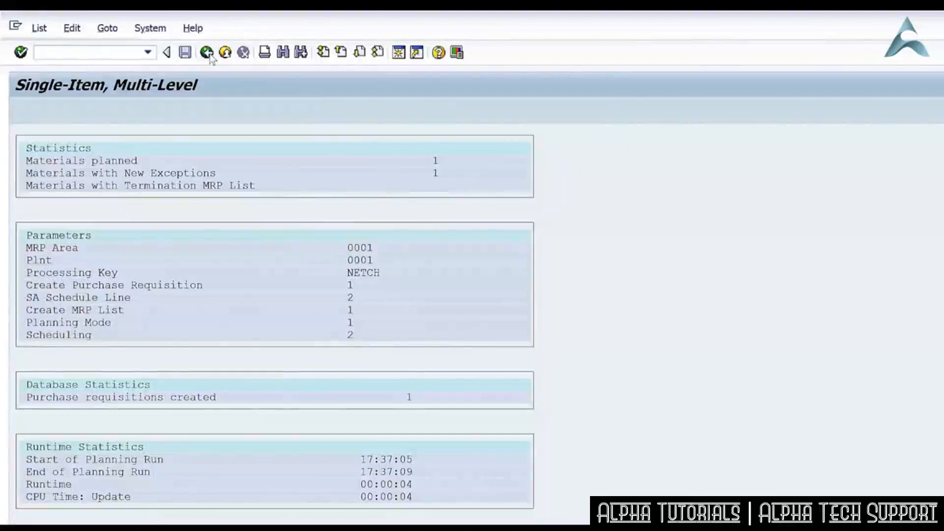
pyautogui.click(207, 52)
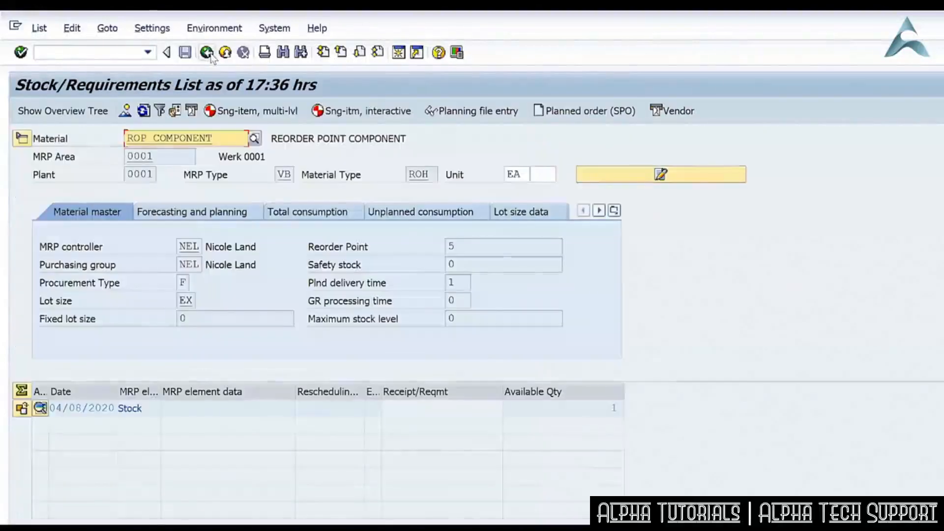
pyautogui.click(144, 112)
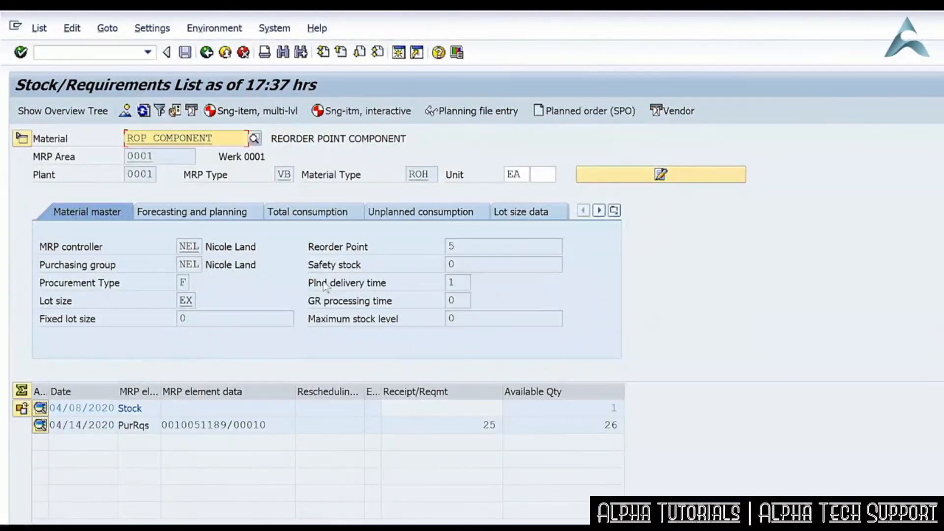
# Display the lot size data in the header details to compare it with the new purchase requisition quantity.
pyautogui.click(22, 138)
pyautogui.click(525, 213)
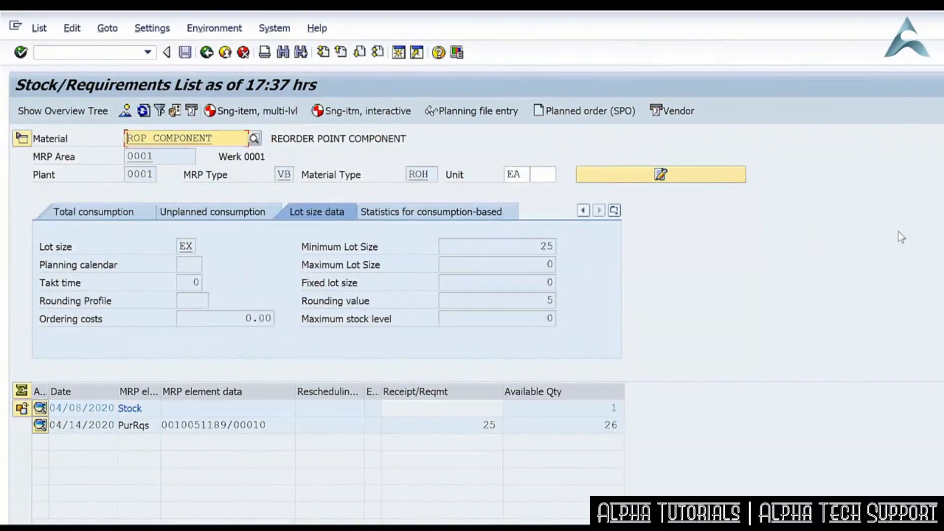